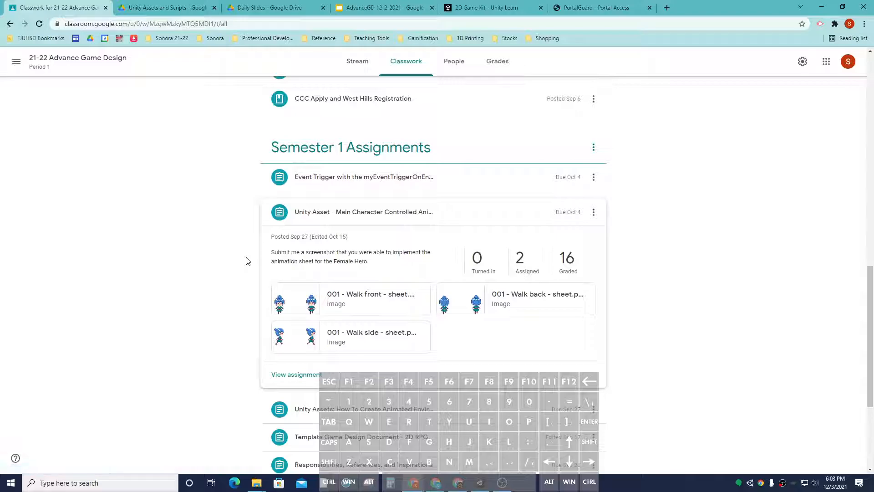
Step: Open the assignment's three walk sheet attachments (front, back, side) in new browser tabs
{"action": "right_click", "coordinate": [332, 294]}
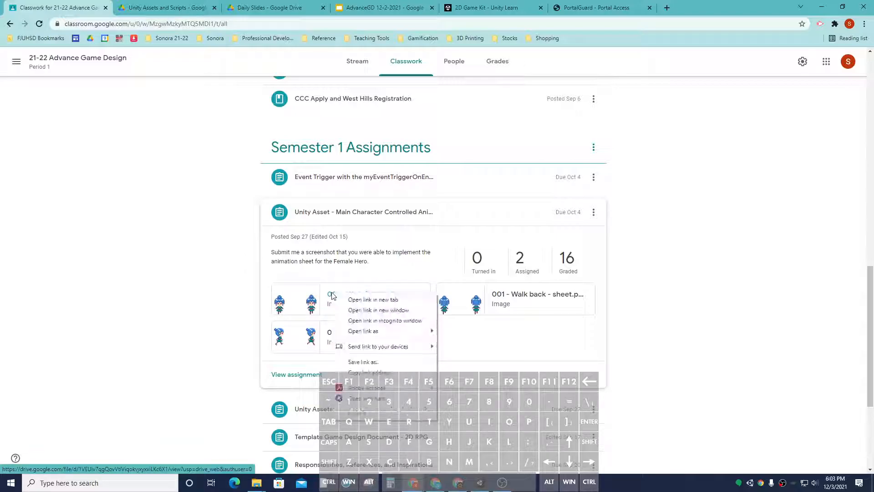
{"action": "left_click", "coordinate": [356, 300]}
{"action": "right_click", "coordinate": [502, 295]}
{"action": "left_click", "coordinate": [533, 300]}
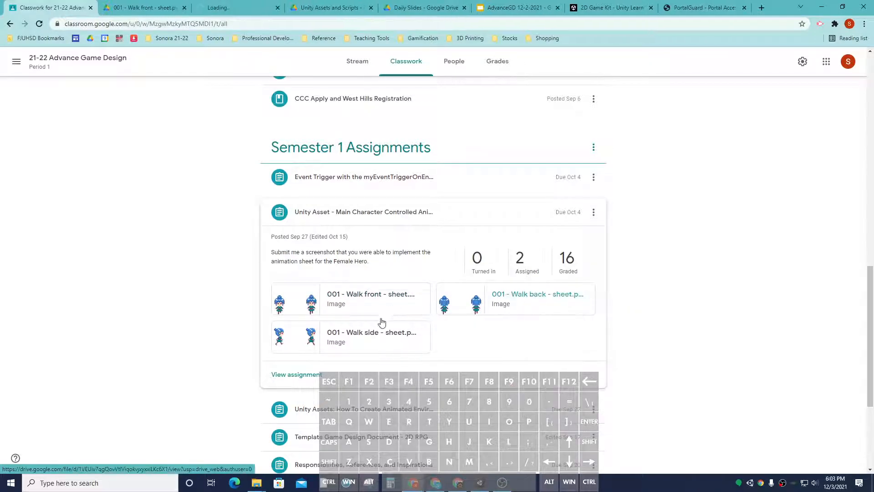
{"action": "right_click", "coordinate": [388, 333]}
{"action": "left_click", "coordinate": [415, 337]}
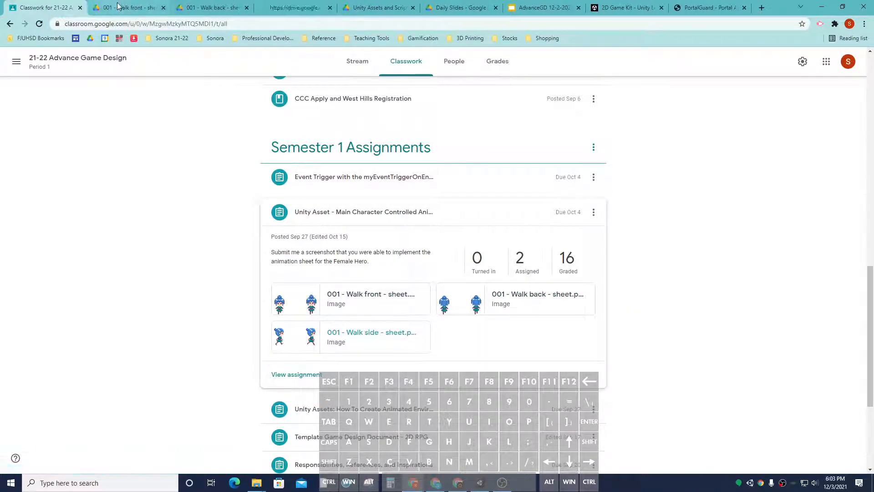
Step: Download the walk front, walk back and walk side sheet images from their Drive tabs
{"action": "left_click", "coordinate": [131, 7]}
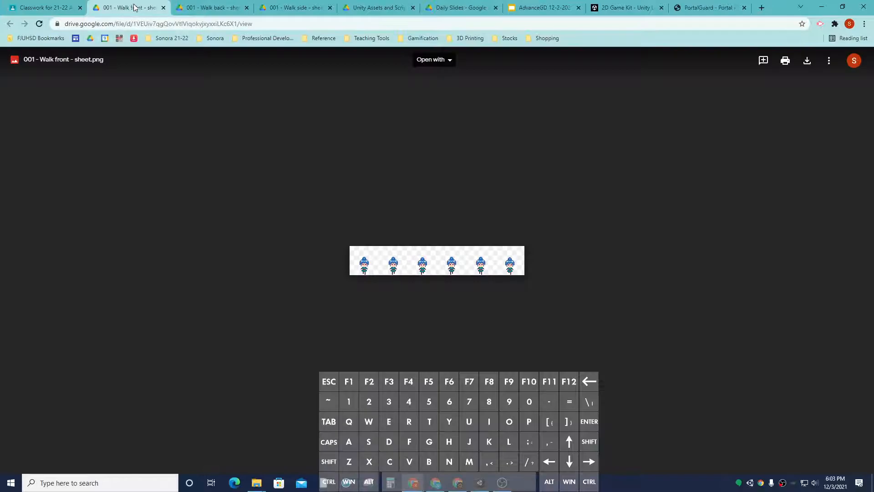
{"action": "left_click", "coordinate": [806, 64]}
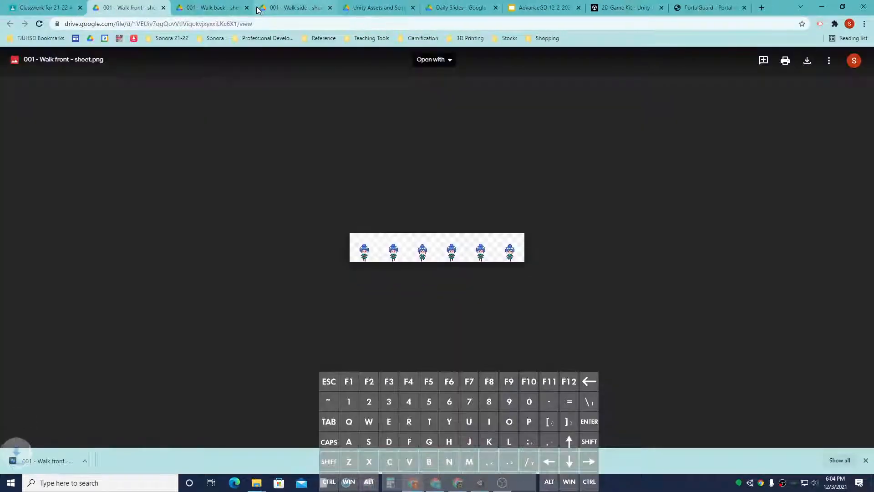
{"action": "left_click", "coordinate": [210, 7]}
{"action": "left_click", "coordinate": [807, 60]}
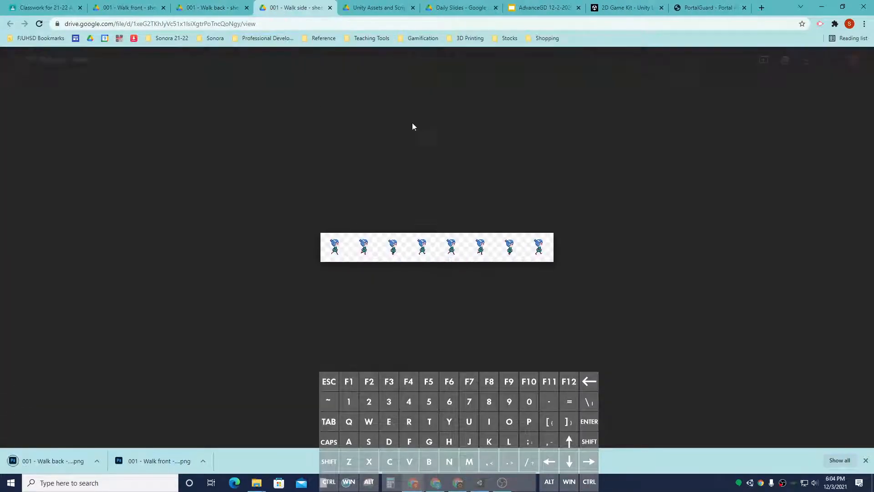
{"action": "left_click", "coordinate": [806, 60]}
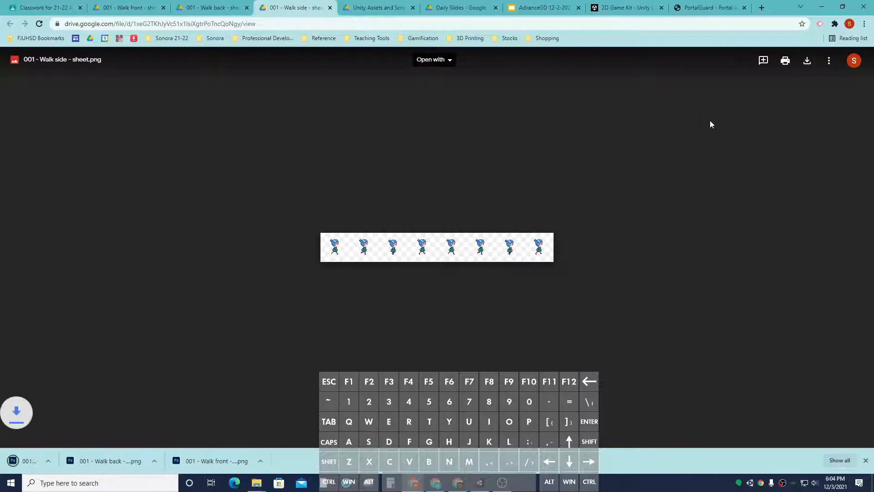
Step: Switch to Unity and create a folder named myCharacterSprites inside myAssets
{"action": "left_click", "coordinate": [822, 7]}
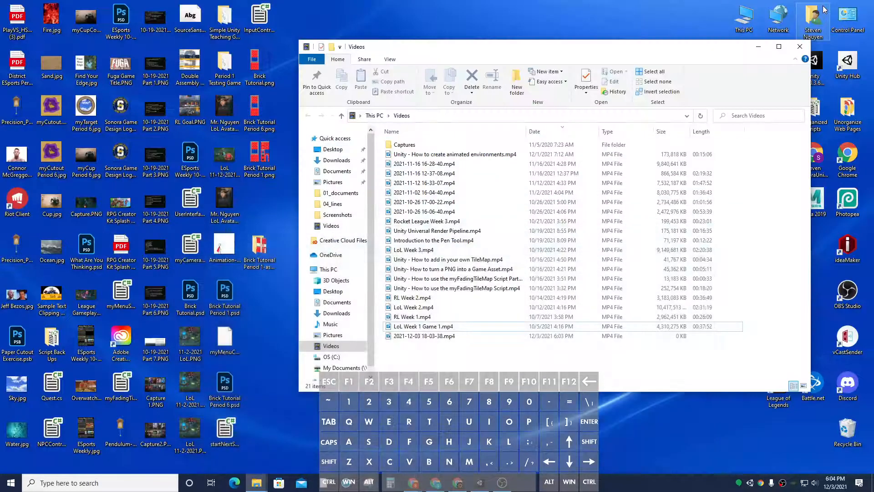
{"action": "left_click", "coordinate": [479, 484]}
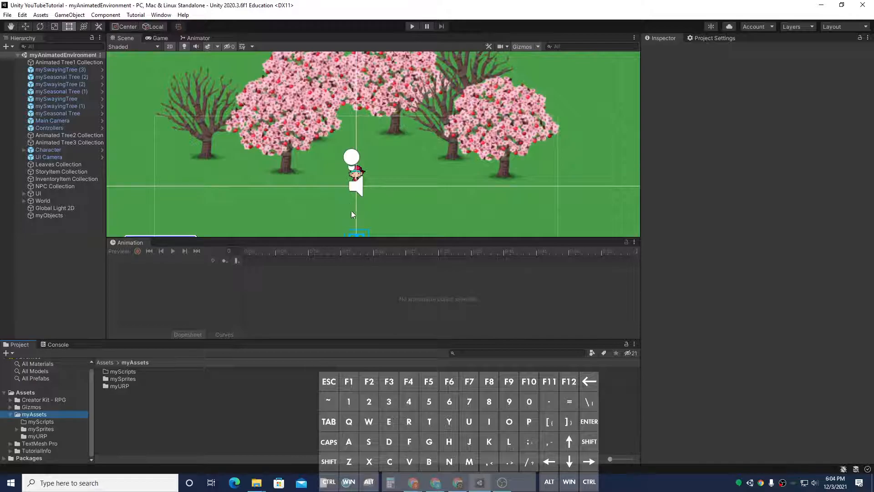
{"action": "mouse_move", "coordinate": [366, 236]}
{"action": "left_mouse_down"}
{"action": "mouse_move", "coordinate": [364, 272]}
{"action": "mouse_move", "coordinate": [363, 247]}
{"action": "left_mouse_up"}
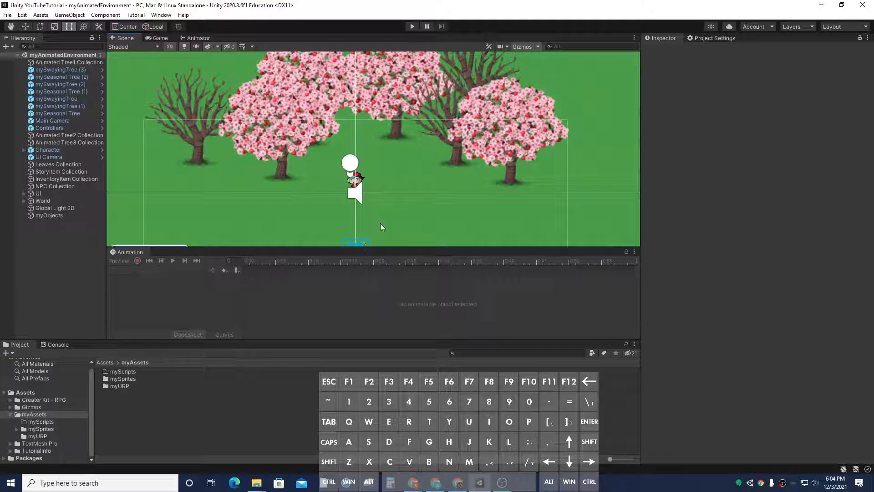
{"action": "right_click", "coordinate": [45, 415]}
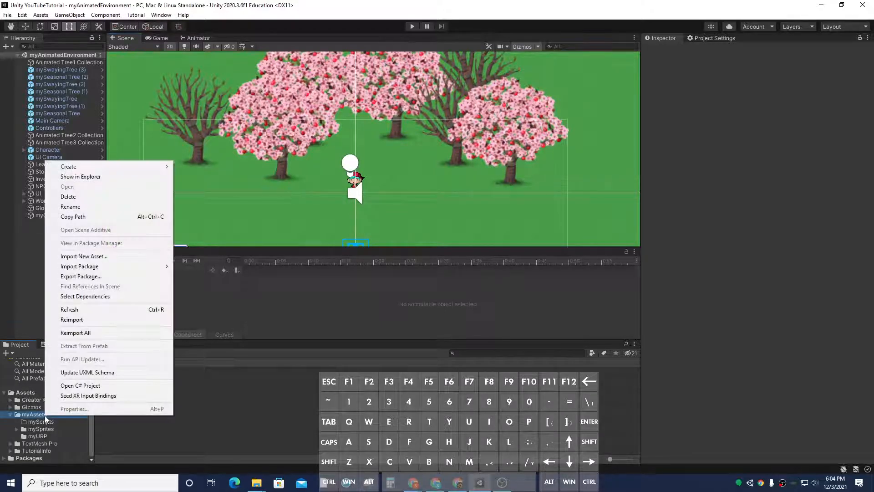
{"action": "mouse_move", "coordinate": [114, 166]}
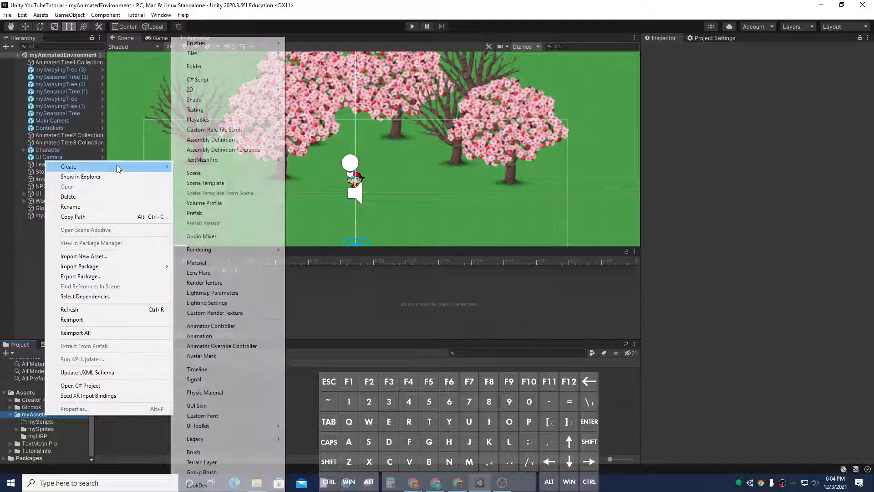
{"action": "left_click", "coordinate": [239, 69]}
{"action": "type", "text": "myCharac"}
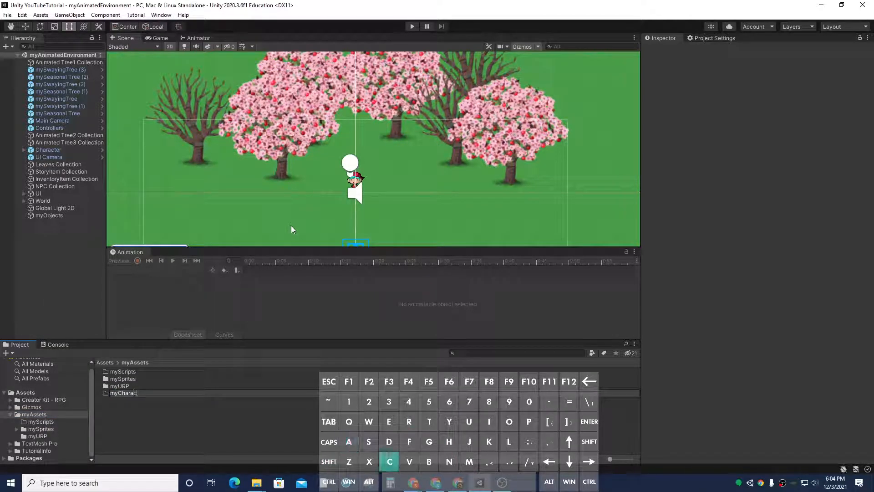
{"action": "type", "text": "terSprites"}
{"action": "key", "text": "Return"}
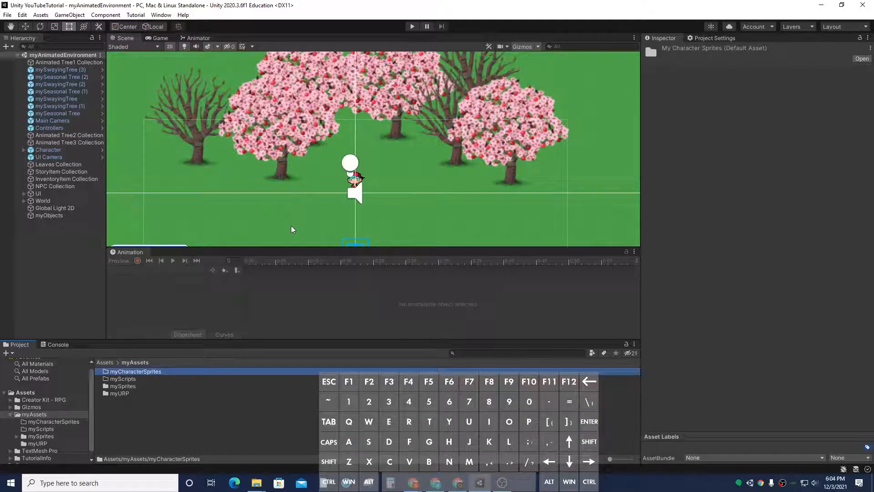
Step: Import the three downloaded walk sheet PNGs into the myCharacterSprites folder
{"action": "double_click", "coordinate": [161, 376]}
{"action": "right_click", "coordinate": [199, 393]}
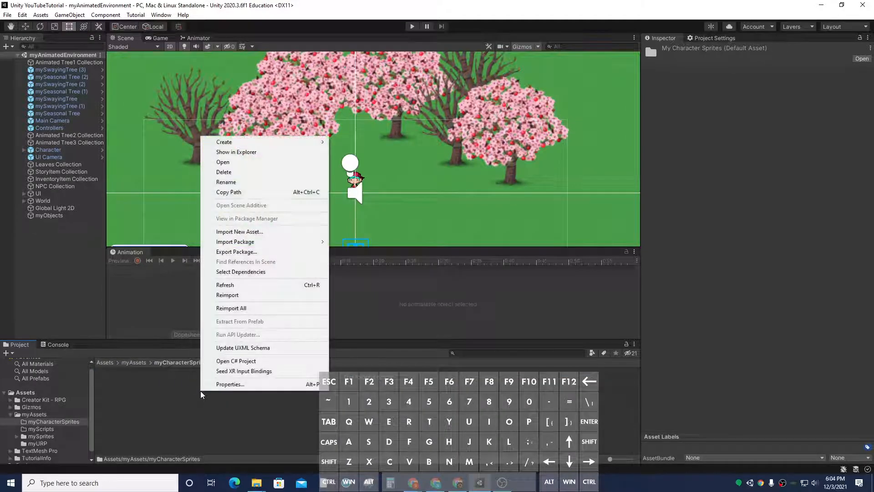
{"action": "left_click", "coordinate": [266, 232]}
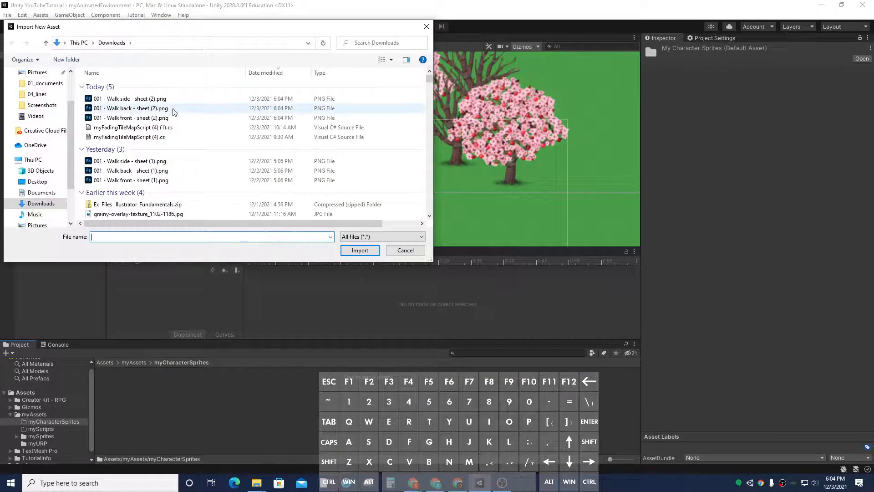
{"action": "left_click", "coordinate": [166, 99]}
{"action": "left_click", "coordinate": [171, 117], "text": "shift"}
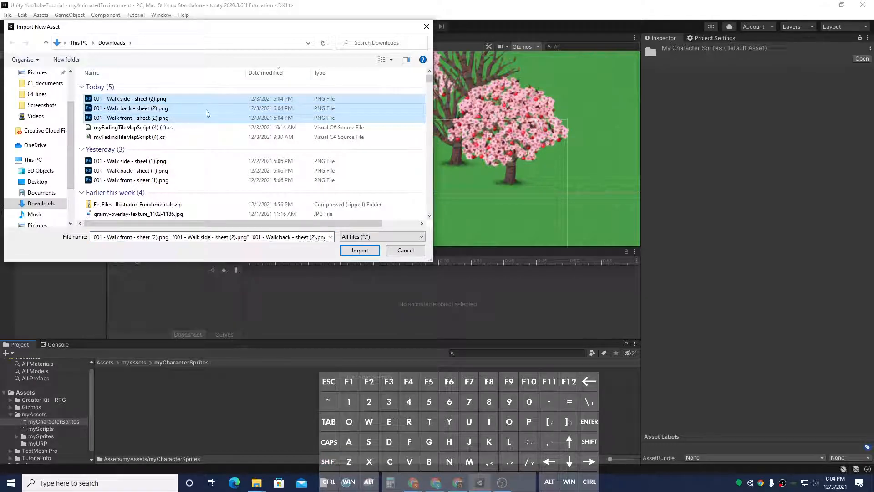
{"action": "left_click", "coordinate": [359, 250]}
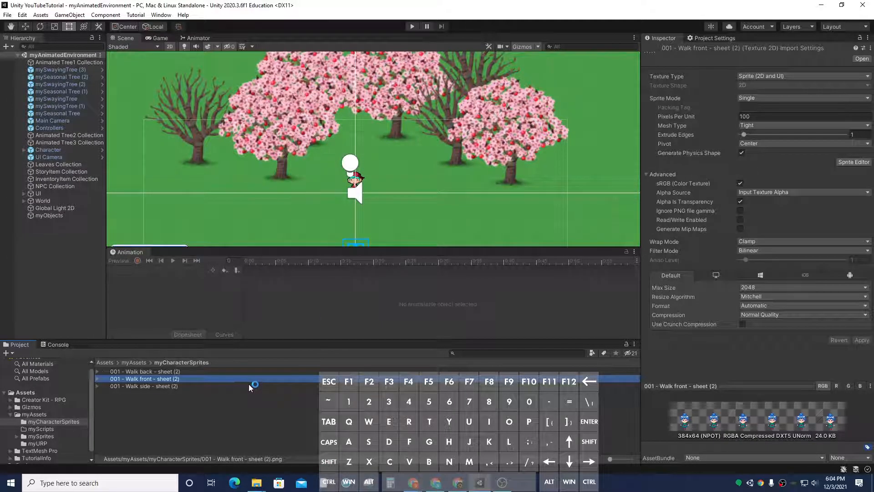
Step: Set the walk back sheet's Sprite Mode to Multiple and Pixels Per Unit to 64
{"action": "left_click", "coordinate": [165, 371]}
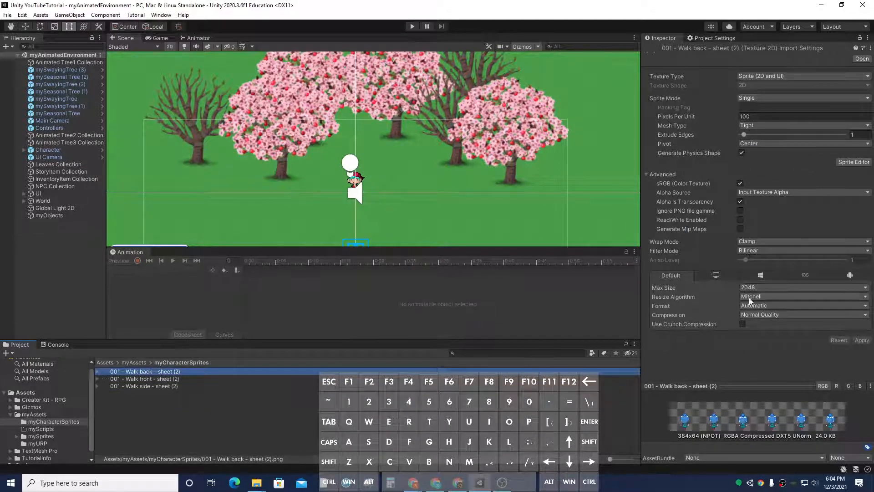
{"action": "left_click", "coordinate": [768, 99]}
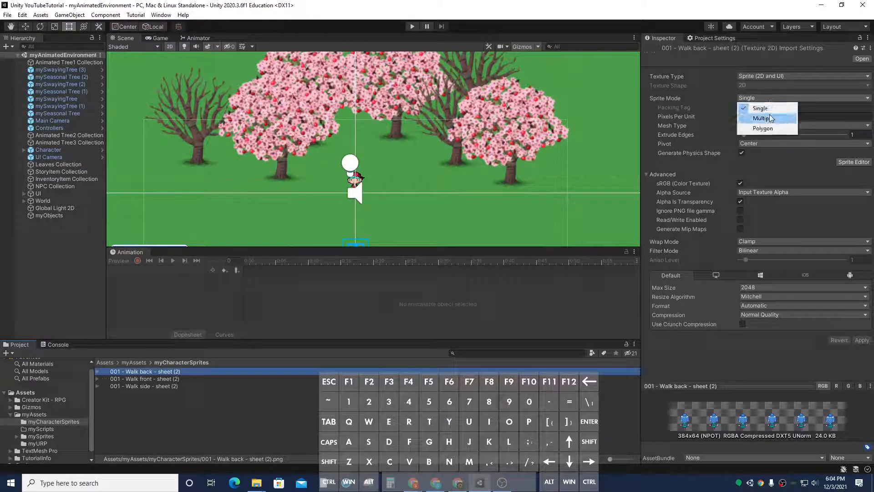
{"action": "left_click", "coordinate": [769, 118]}
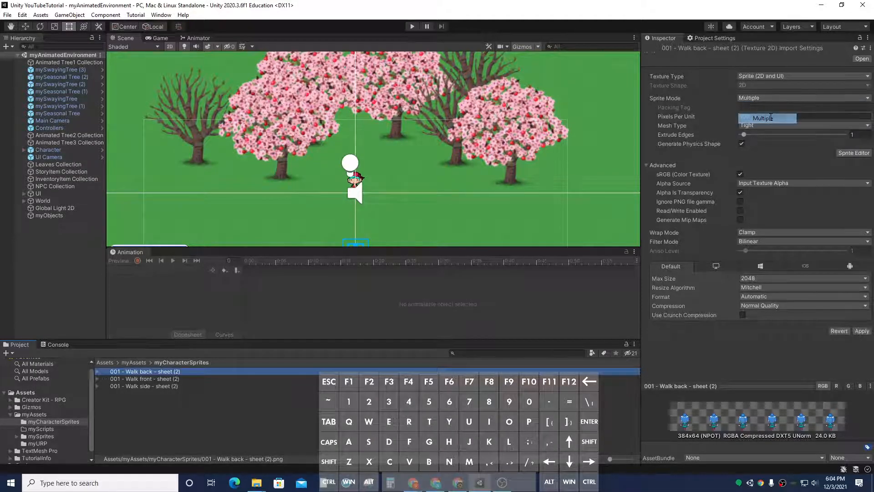
{"action": "left_click", "coordinate": [771, 118]}
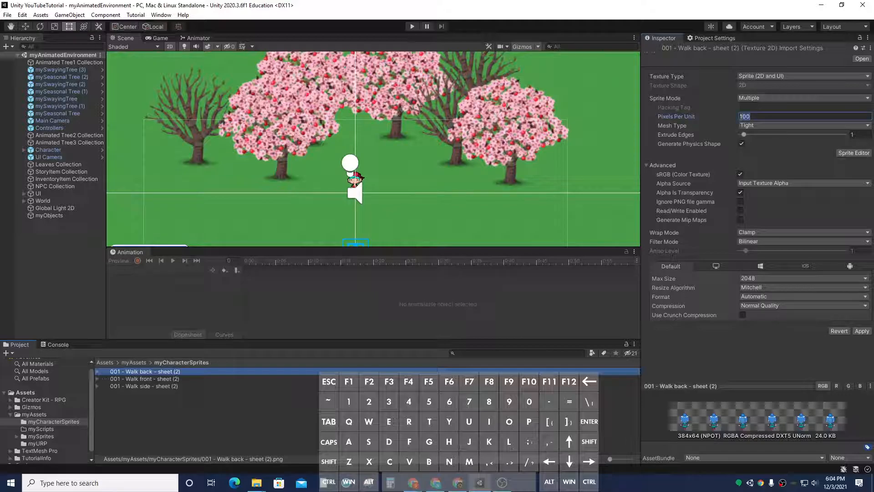
{"action": "type", "text": "34"}
Step: Set the walk back sheet's Filter Mode to Point (no filter) and Compression to None, and apply
{"action": "left_click", "coordinate": [799, 240]}
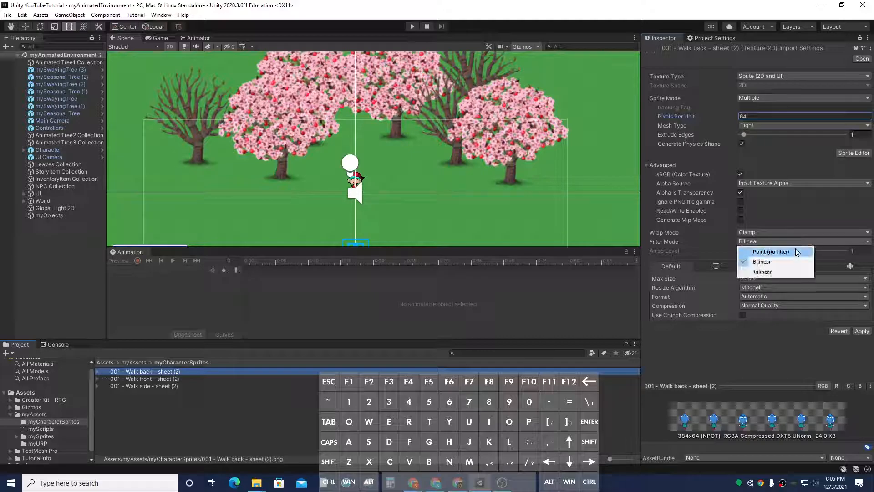
{"action": "left_click", "coordinate": [795, 251]}
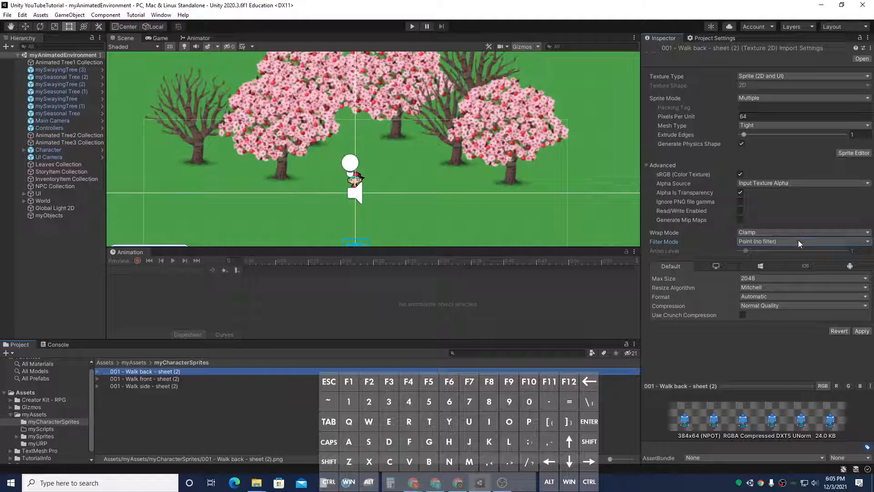
{"action": "left_click", "coordinate": [809, 306]}
{"action": "left_click", "coordinate": [808, 319]}
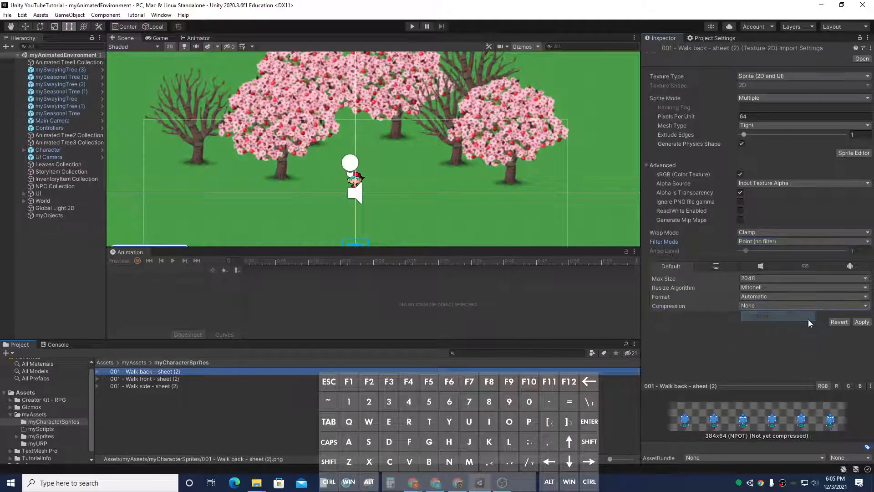
{"action": "left_click", "coordinate": [859, 322]}
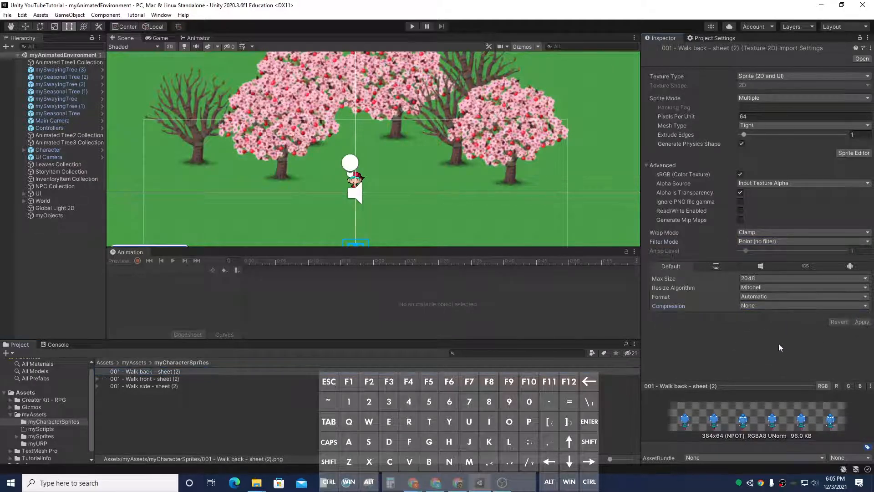
Step: Slice the walk back sheet in the Sprite Editor by 64×64 grid cells with Bottom pivot, apply, and close it
{"action": "left_click", "coordinate": [847, 153]}
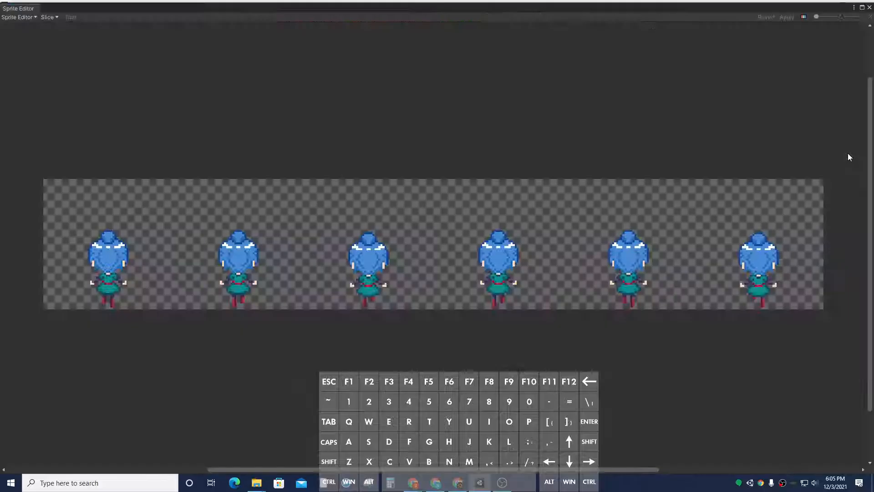
{"action": "left_click", "coordinate": [51, 18]}
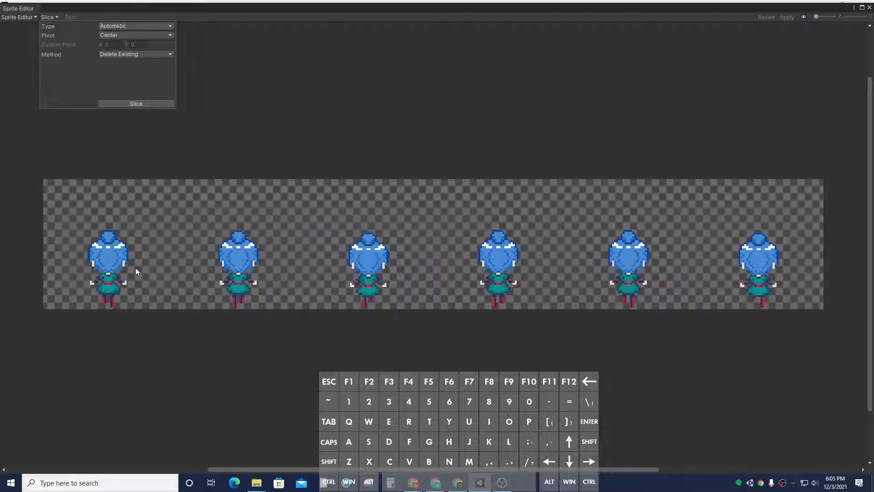
{"action": "left_click", "coordinate": [143, 36]}
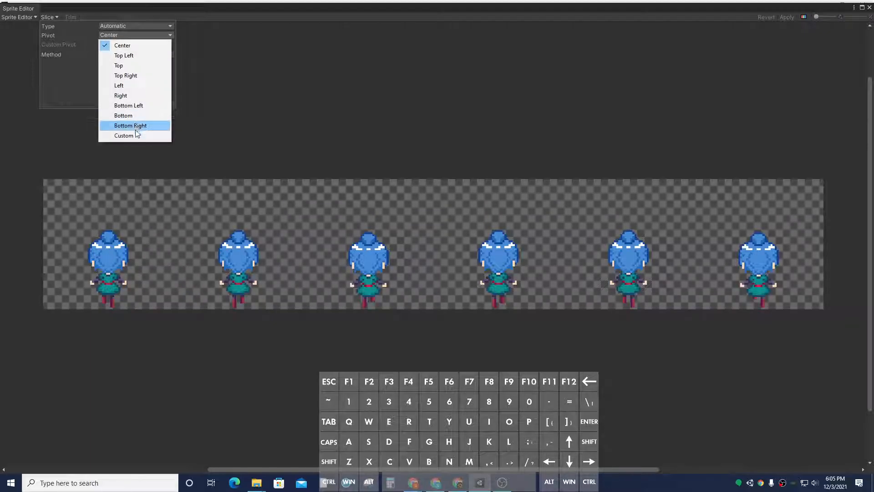
{"action": "left_click", "coordinate": [130, 115]}
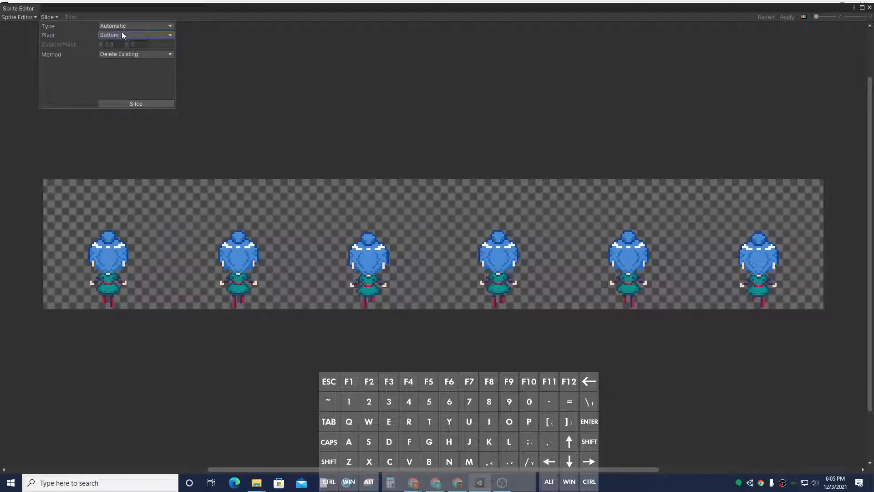
{"action": "left_click", "coordinate": [132, 26]}
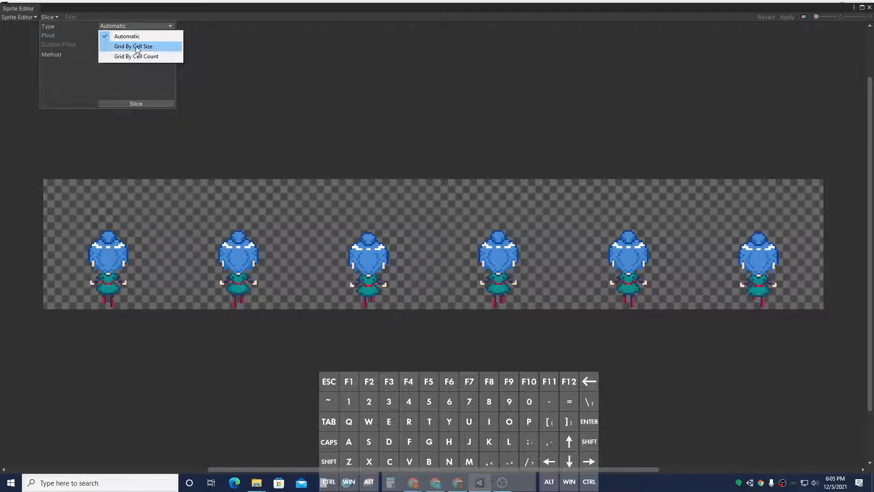
{"action": "left_click", "coordinate": [130, 44]}
{"action": "left_click", "coordinate": [130, 102]}
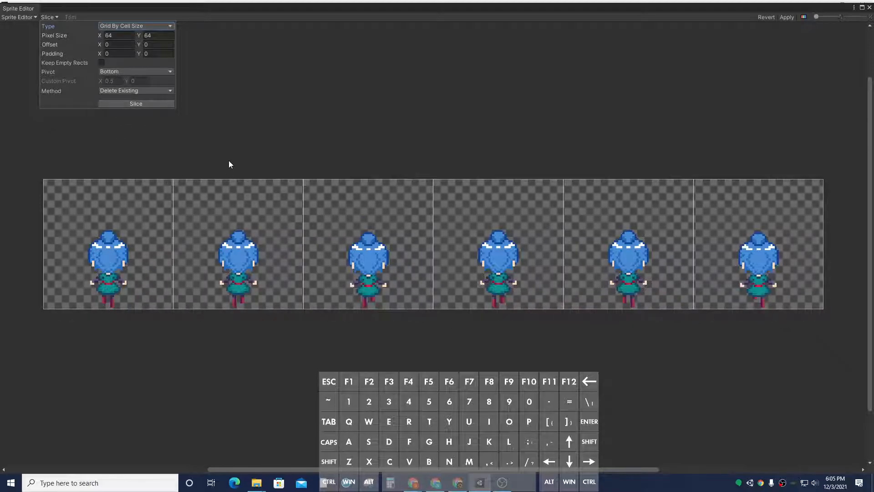
{"action": "left_click", "coordinate": [783, 18]}
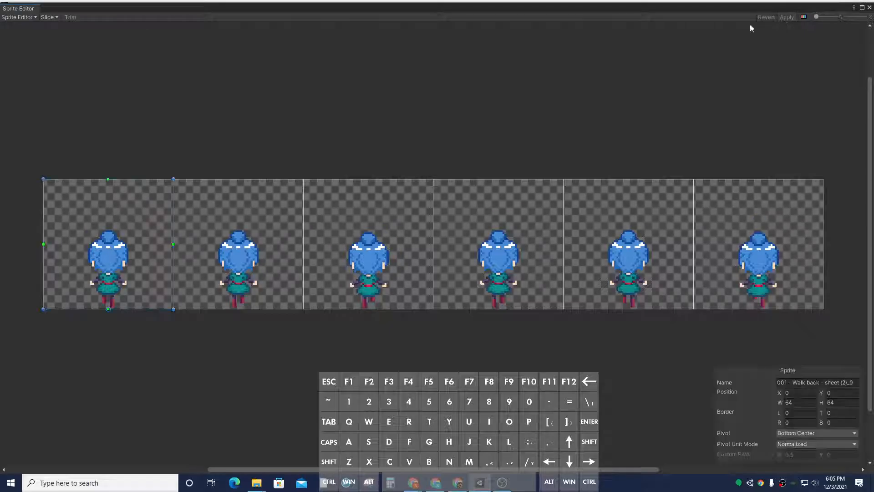
{"action": "left_click", "coordinate": [869, 8]}
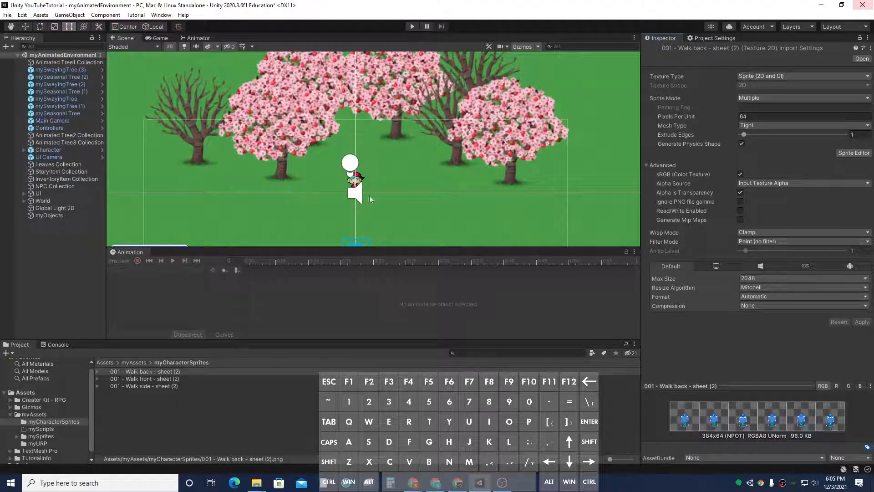
Step: Select the walk front sheet and set its Sprite Mode to Multiple and Pixels Per Unit to 64
{"action": "left_click", "coordinate": [196, 378]}
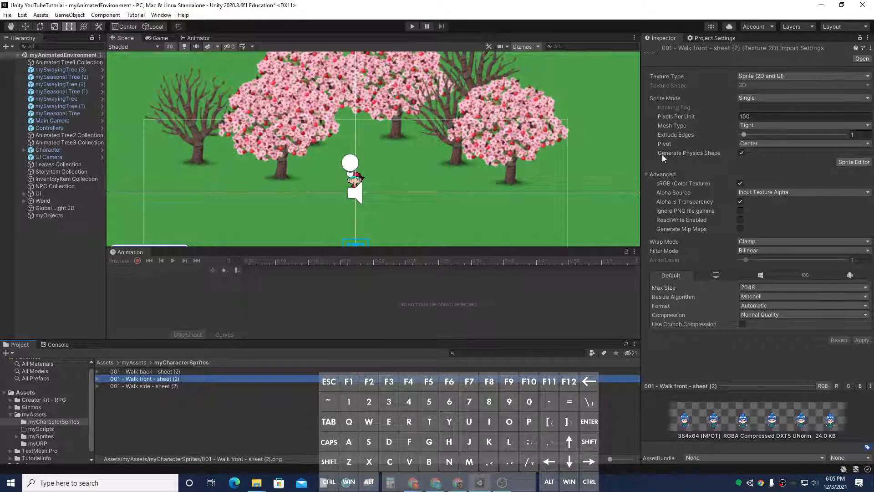
{"action": "left_click", "coordinate": [774, 98]}
{"action": "left_click", "coordinate": [773, 117]}
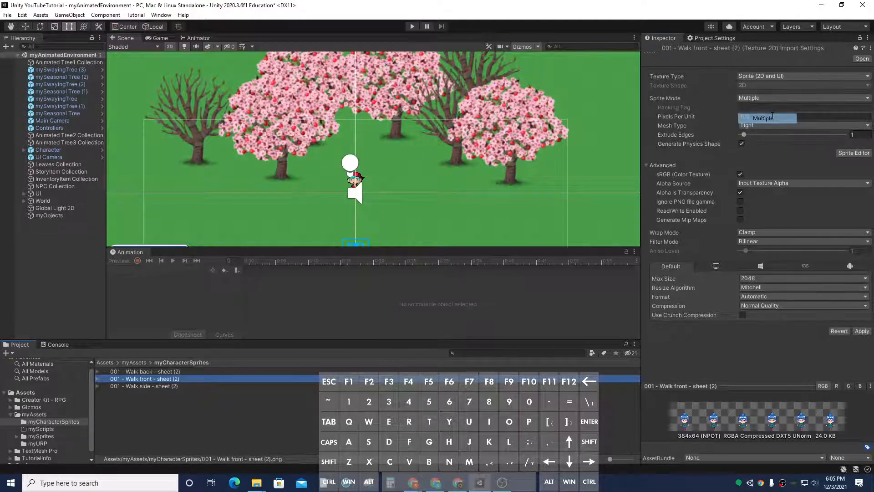
{"action": "left_click", "coordinate": [756, 116]}
{"action": "type", "text": "64"}
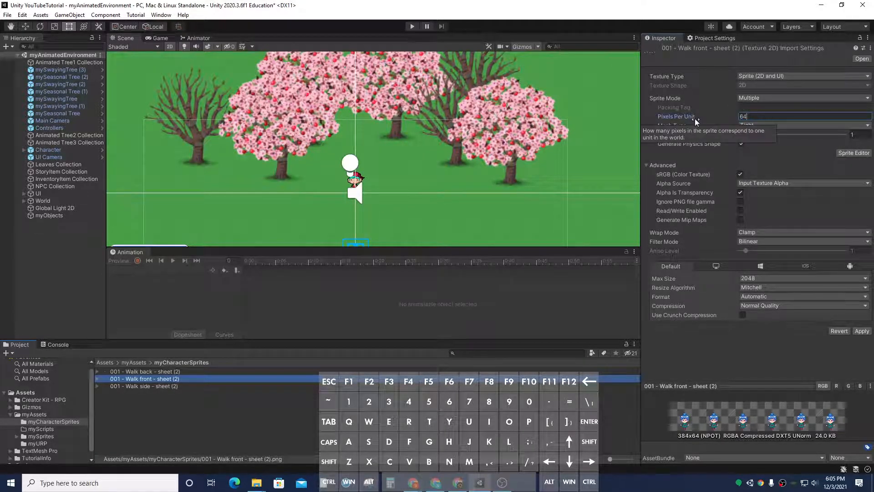
Step: Set the walk front sheet's Filter Mode to Point (no filter) and Compression to None, and apply
{"action": "left_click", "coordinate": [774, 241]}
{"action": "left_click", "coordinate": [758, 251]}
{"action": "left_click", "coordinate": [751, 305]}
{"action": "left_click", "coordinate": [749, 312]}
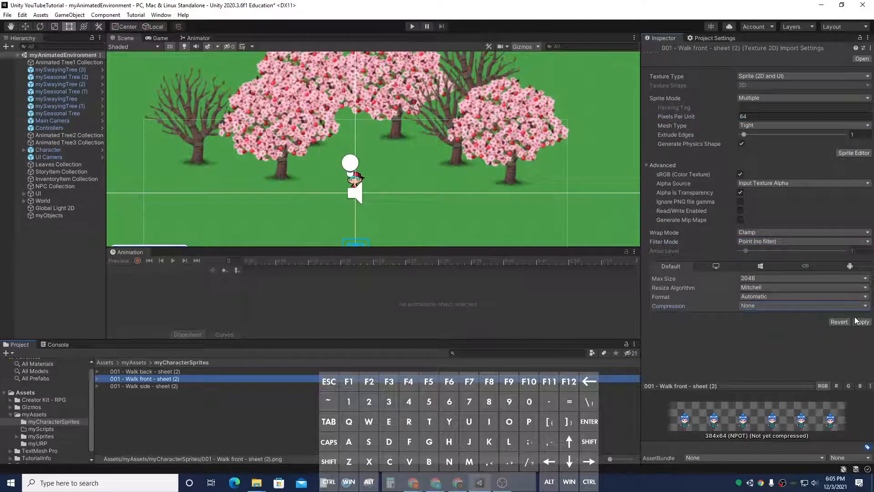
{"action": "left_click", "coordinate": [862, 322]}
Step: Slice the walk front sheet in the Sprite Editor by 64×64 grid cells with Bottom pivot, apply, and close it
{"action": "left_click", "coordinate": [854, 153]}
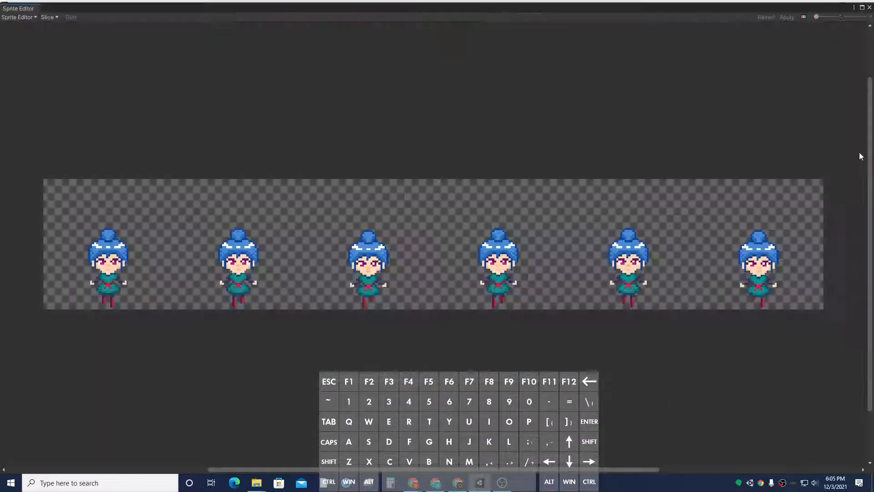
{"action": "left_click", "coordinate": [53, 19]}
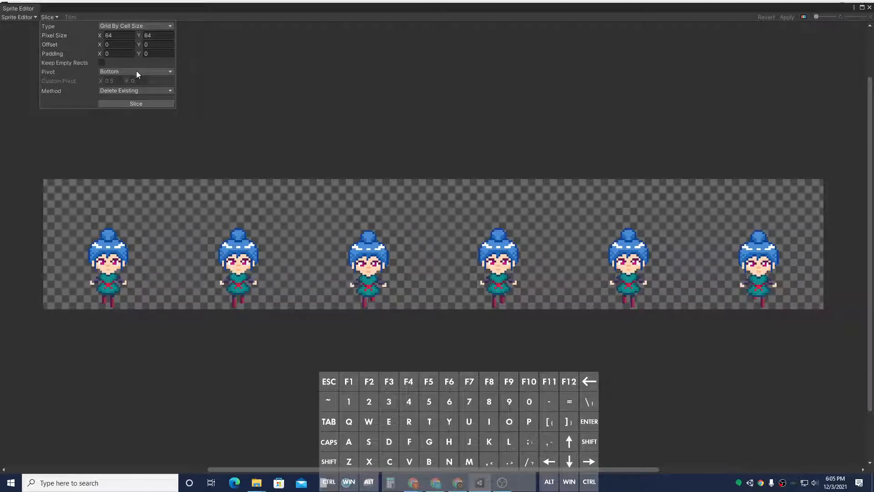
{"action": "left_click", "coordinate": [130, 103]}
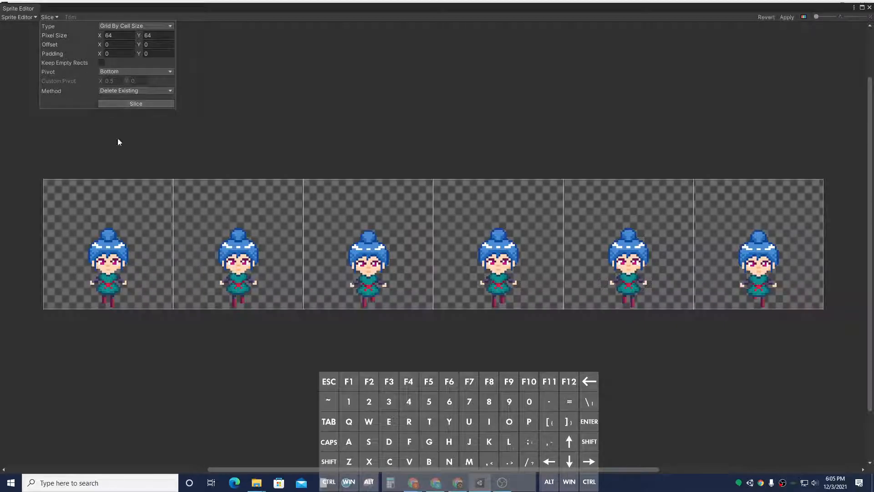
{"action": "left_click", "coordinate": [786, 19]}
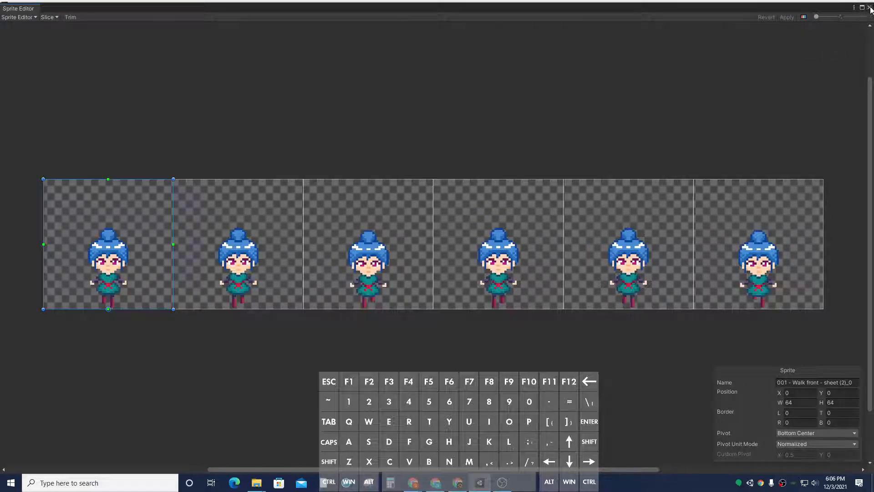
{"action": "left_click", "coordinate": [871, 8]}
Step: Select the walk side sheet and set its Sprite Mode to Multiple and Pixels Per Unit to 64
{"action": "left_click", "coordinate": [152, 385]}
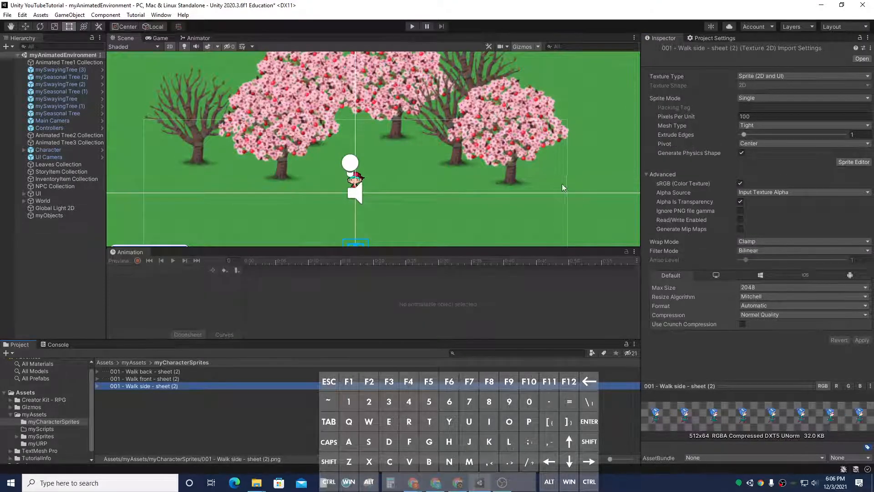
{"action": "left_click", "coordinate": [752, 103]}
{"action": "left_click", "coordinate": [752, 118]}
{"action": "left_click", "coordinate": [734, 115]}
{"action": "type", "text": "64"}
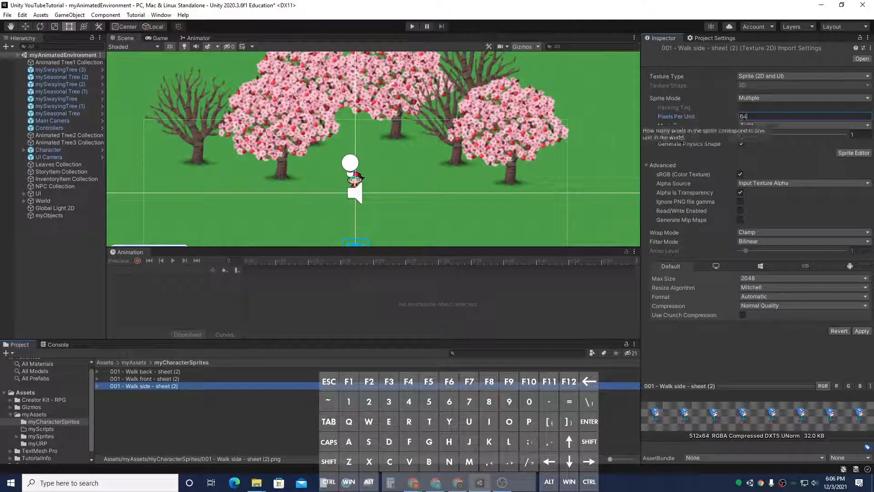
Step: Set the walk side sheet's Filter Mode to Point (no filter) and Compression to None, and apply
{"action": "left_click", "coordinate": [801, 242]}
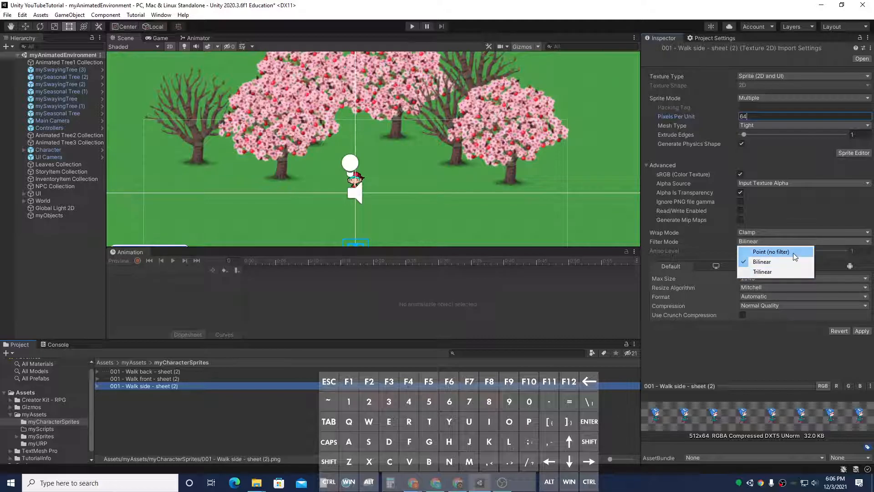
{"action": "left_click", "coordinate": [793, 253]}
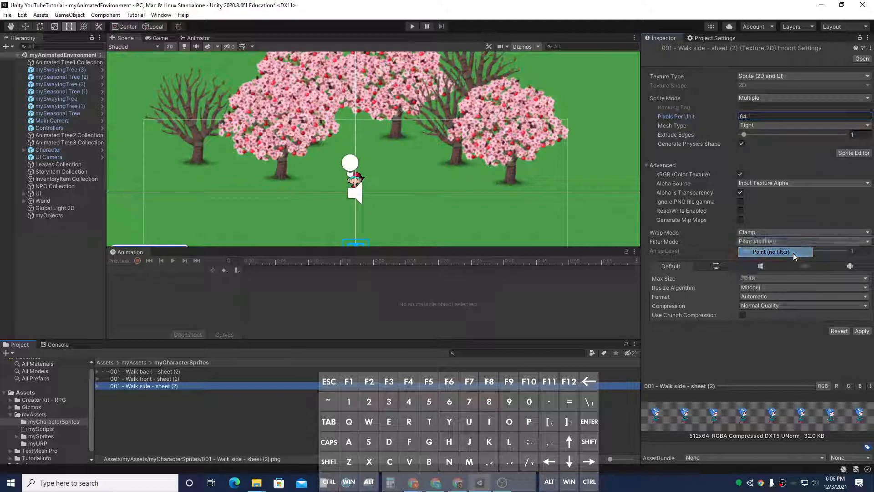
{"action": "left_click", "coordinate": [848, 307]}
{"action": "left_click", "coordinate": [810, 313]}
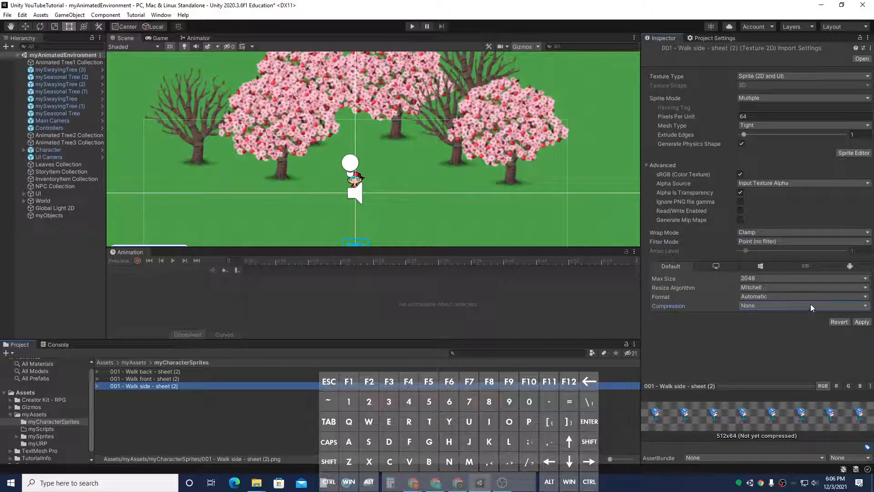
{"action": "left_click", "coordinate": [861, 322]}
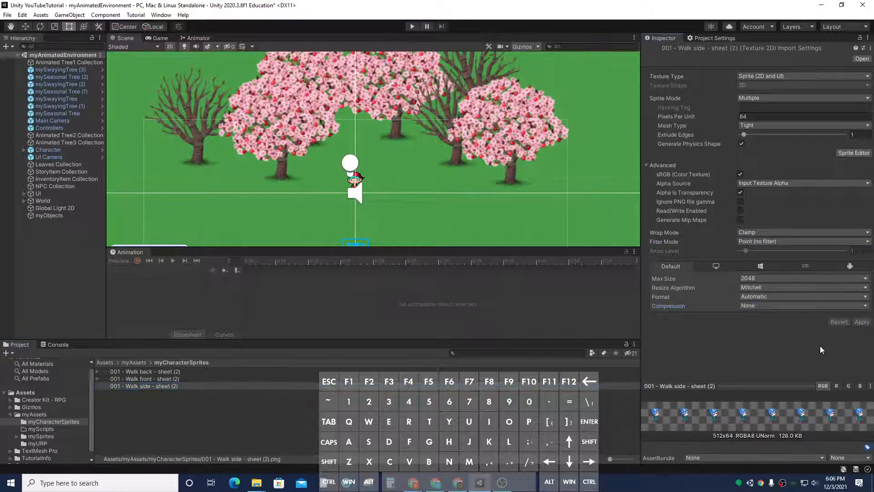
Step: Open the walk side sheet in the Sprite Editor and slice it by 64×64 grid cells with Bottom pivot
{"action": "left_click", "coordinate": [843, 154]}
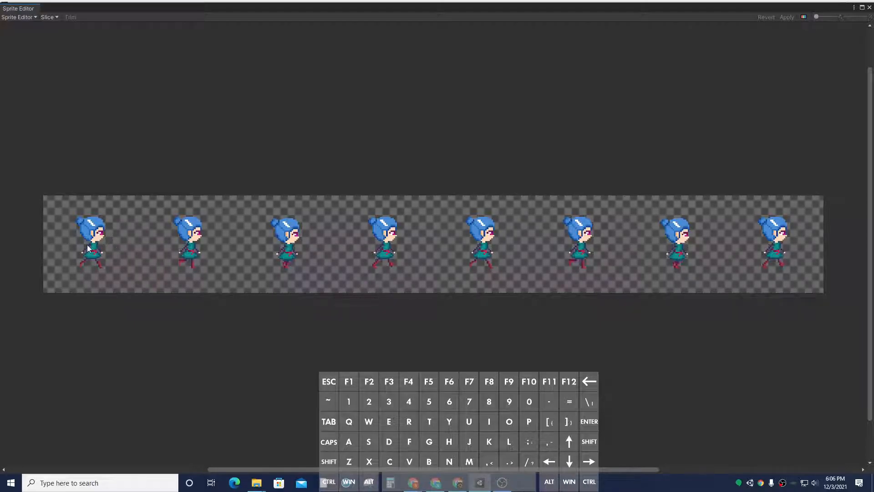
{"action": "left_click", "coordinate": [45, 19]}
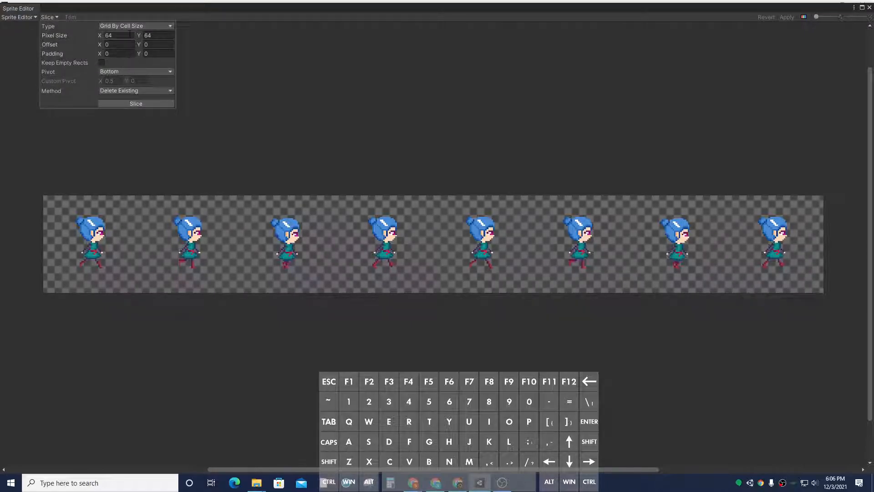
{"action": "left_click", "coordinate": [129, 104]}
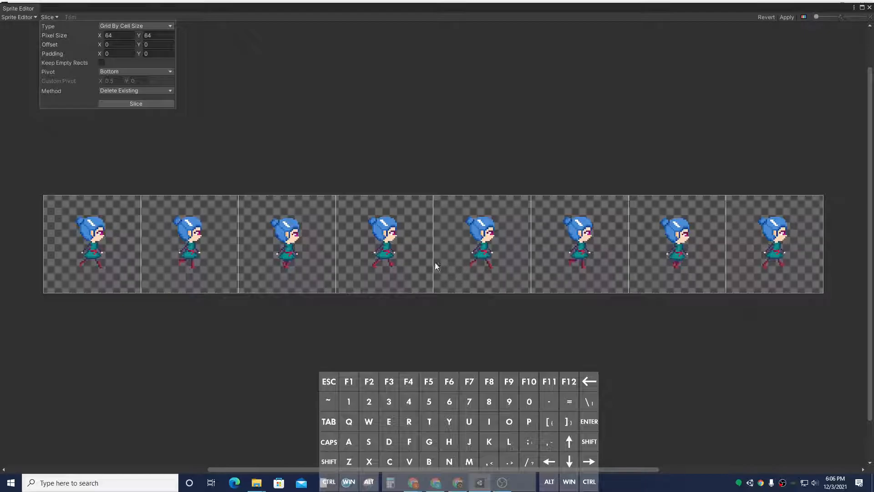
{"action": "left_click", "coordinate": [159, 53]}
{"action": "left_click", "coordinate": [116, 103]}
{"action": "left_click", "coordinate": [89, 18]}
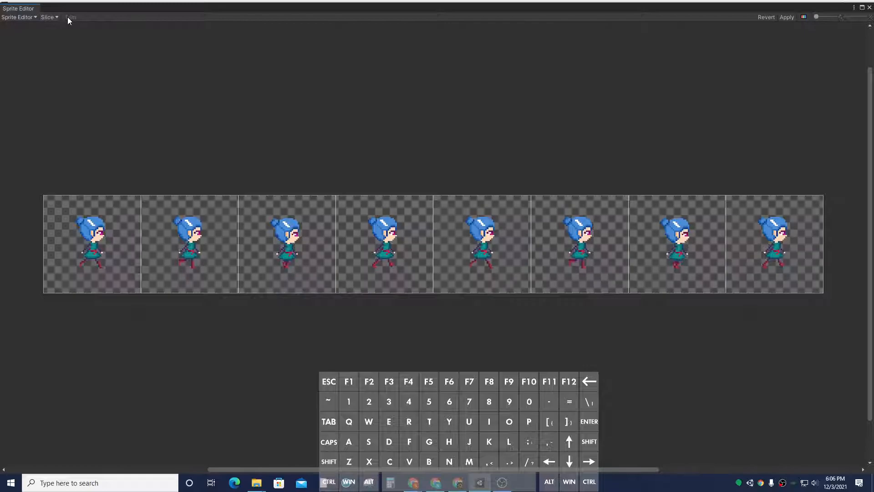
{"action": "left_click", "coordinate": [53, 19]}
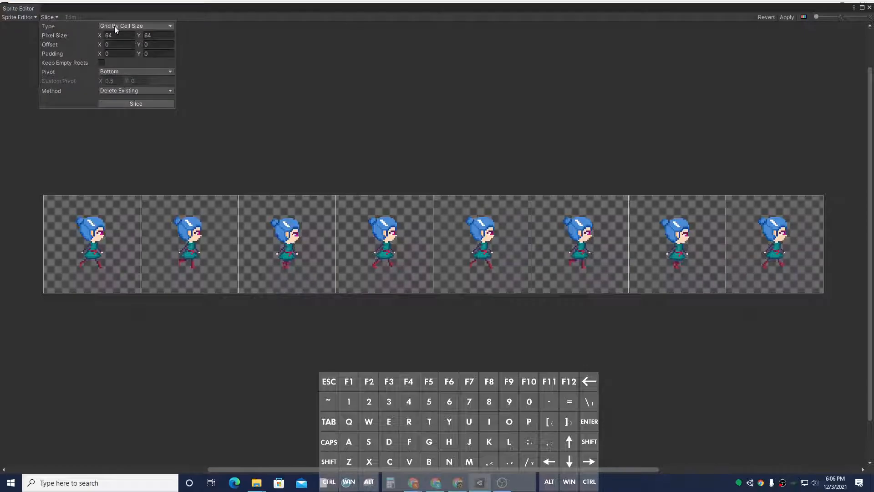
Step: Try re-slicing the walk side sheet with grid cell heights of 40, 50 and 45 pixels
{"action": "left_click", "coordinate": [169, 35]}
{"action": "type", "text": "40"}
{"action": "left_click", "coordinate": [132, 105]}
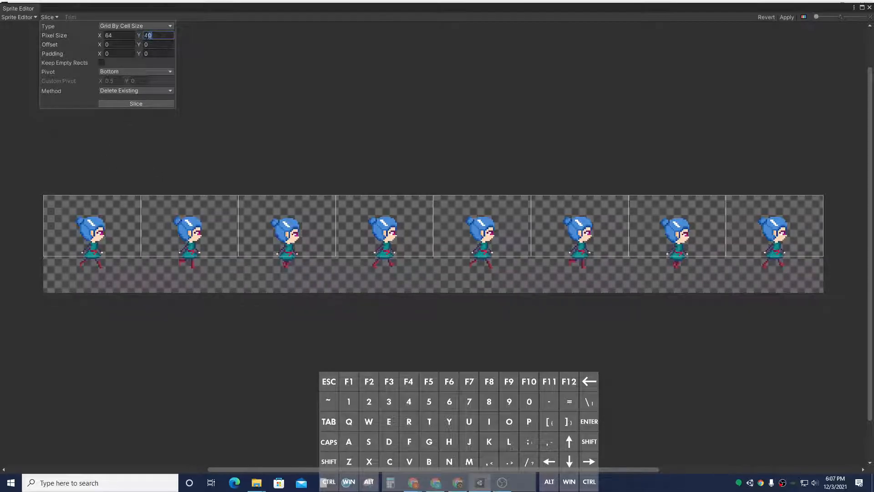
{"action": "left_click", "coordinate": [153, 35]}
{"action": "type", "text": "50"}
{"action": "left_click", "coordinate": [147, 103]}
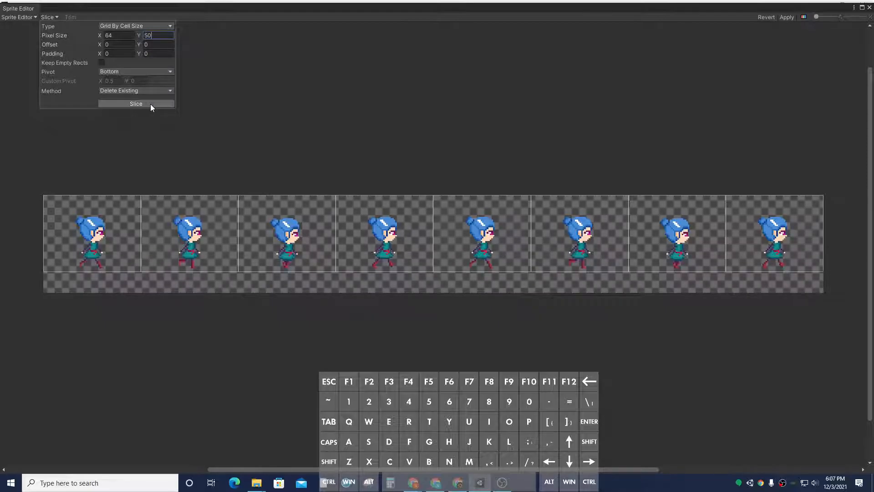
{"action": "left_click", "coordinate": [143, 35]}
{"action": "left_click", "coordinate": [146, 105]}
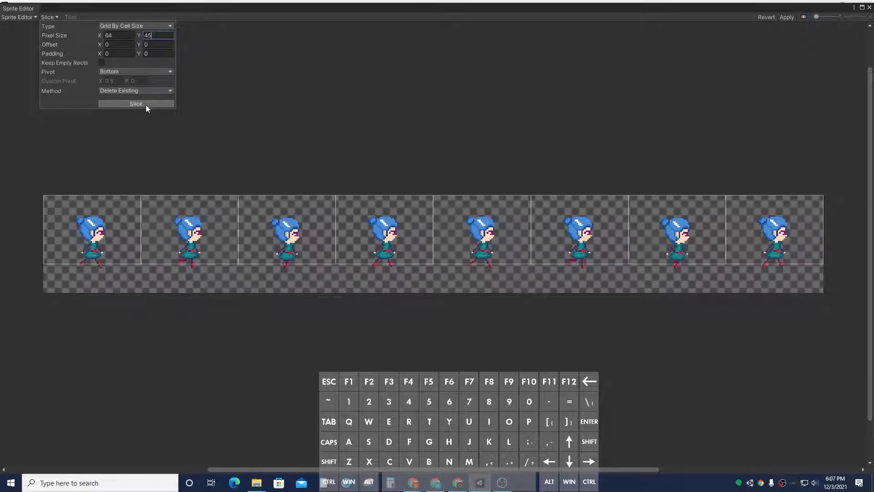
Step: Slice the walk side sheet by 64×48 grid cells, apply, and close the Sprite Editor
{"action": "type", "text": "48"}
{"action": "left_click", "coordinate": [151, 101]}
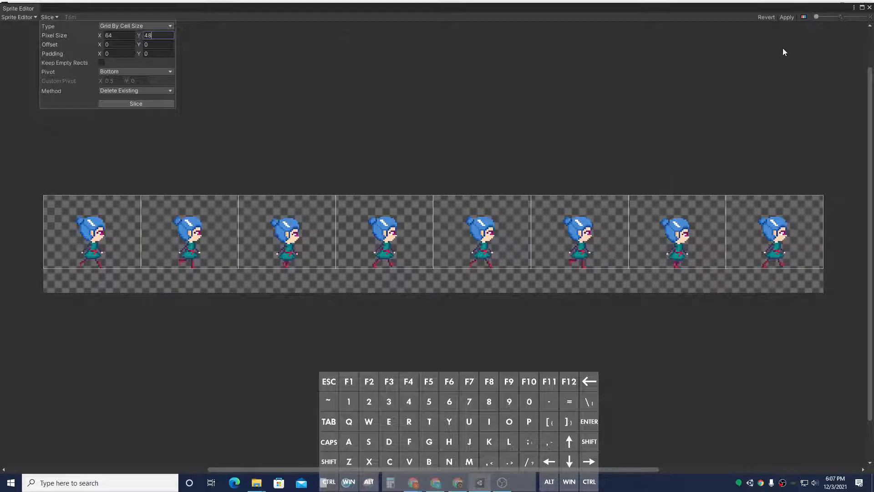
{"action": "left_click", "coordinate": [787, 20]}
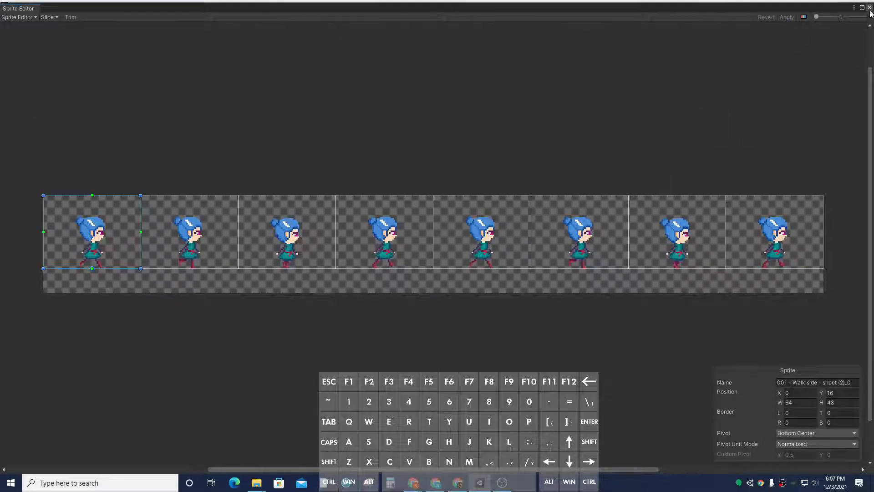
{"action": "left_click", "coordinate": [869, 8]}
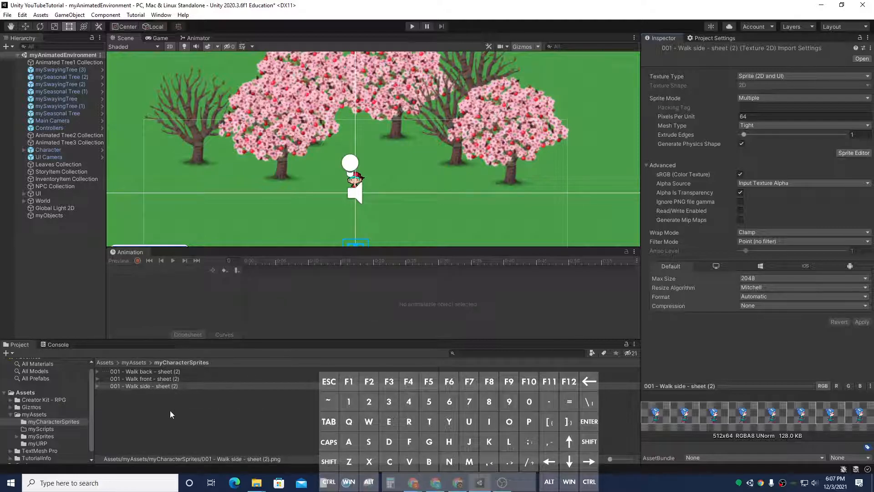
Step: Create a new prefab in the myCharacterSprites folder named myFemaleHero
{"action": "right_click", "coordinate": [213, 410]}
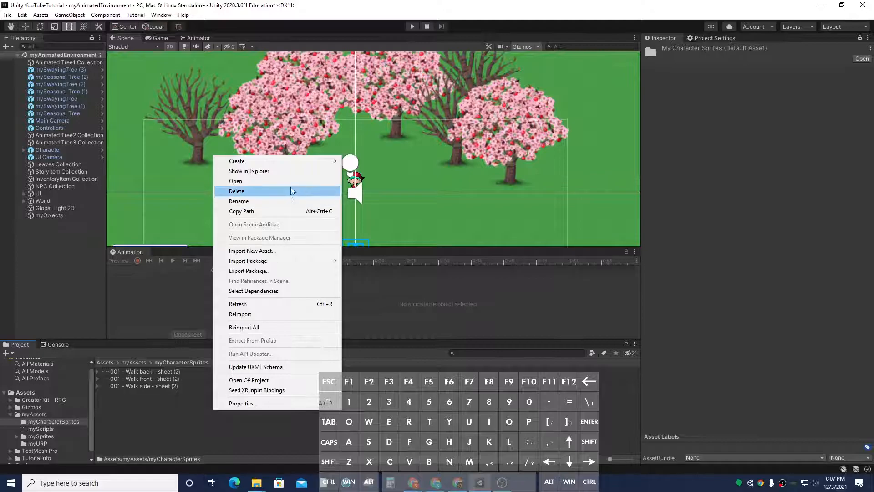
{"action": "mouse_move", "coordinate": [292, 165]}
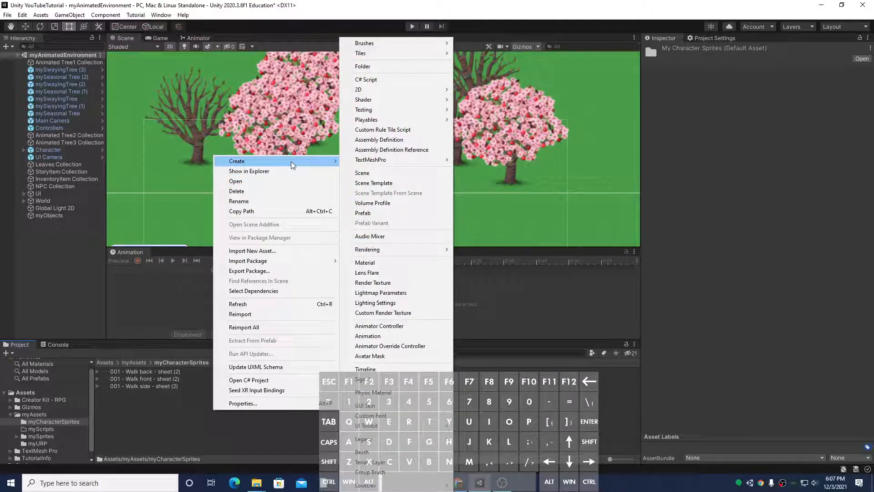
{"action": "mouse_move", "coordinate": [363, 166]}
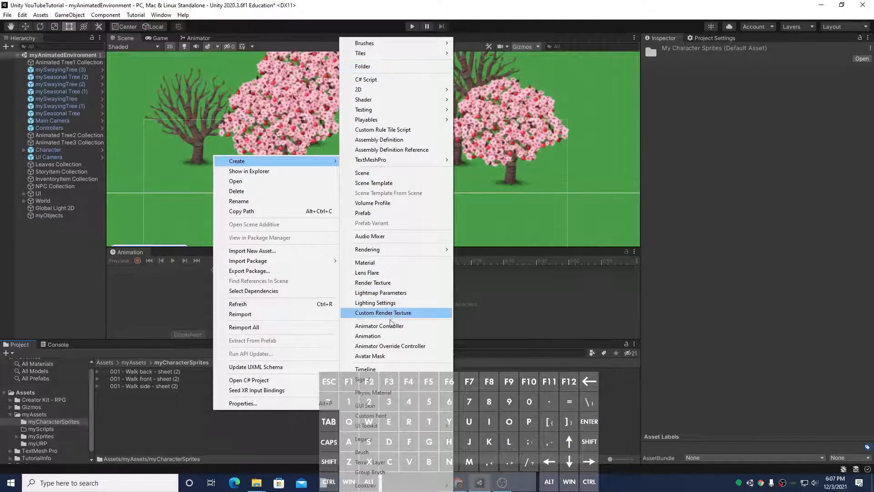
{"action": "left_click", "coordinate": [390, 216]}
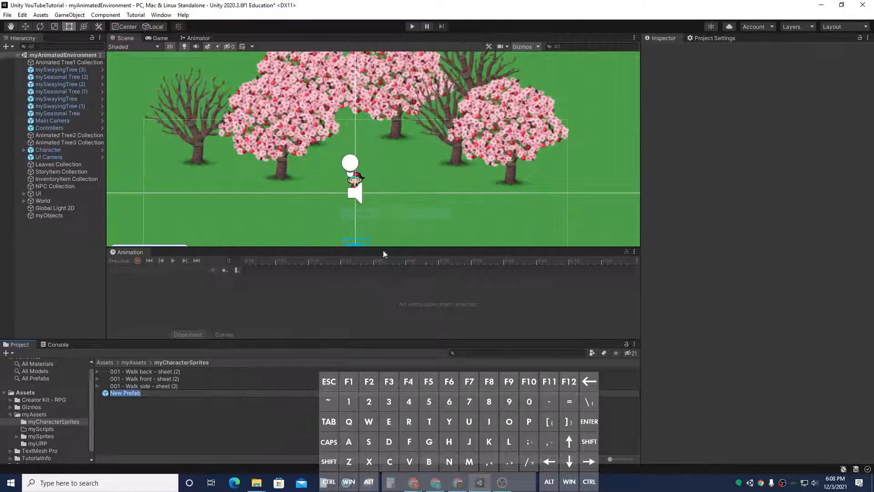
{"action": "type", "text": "my"}
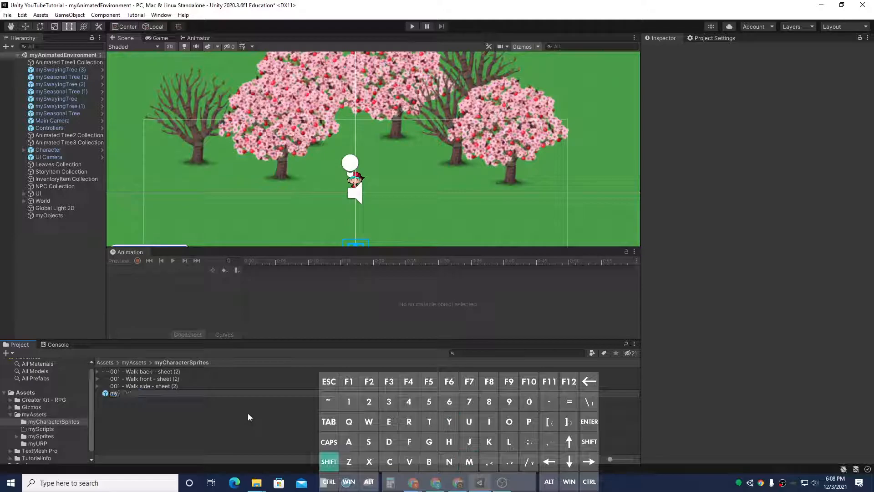
{"action": "type", "text": "Femal"}
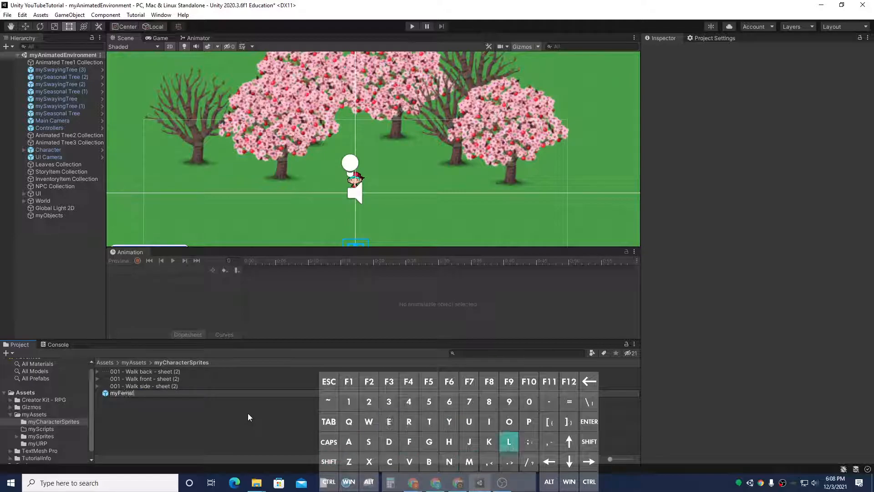
{"action": "type", "text": "e Hero"}
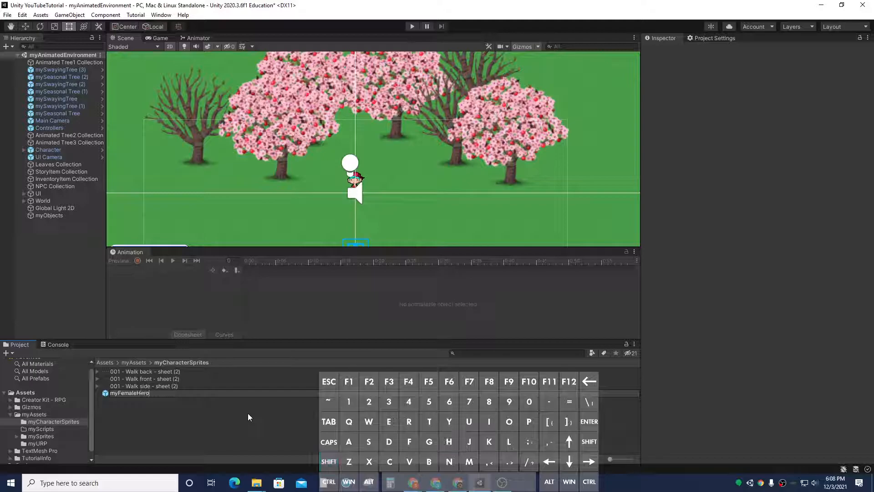
{"action": "key", "text": "Return"}
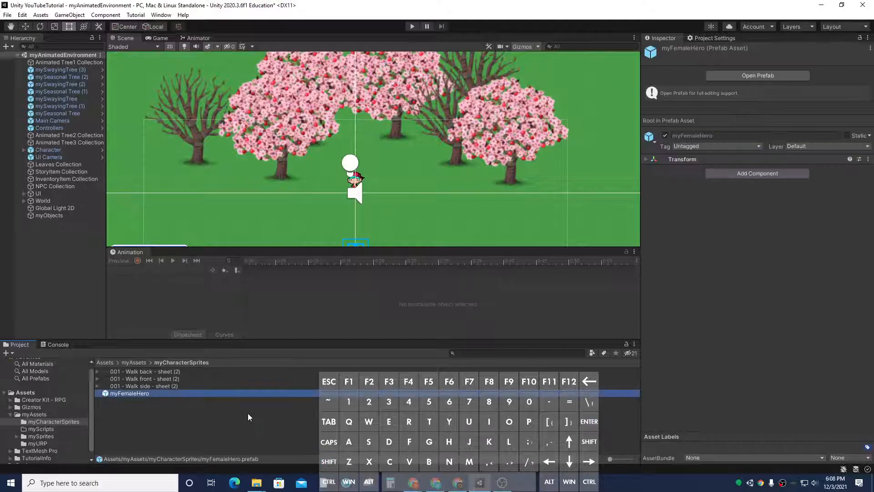
Step: Open the myFemaleHero prefab for editing and add a Sprite Renderer component to it
{"action": "left_click", "coordinate": [747, 74]}
{"action": "left_click", "coordinate": [750, 87]}
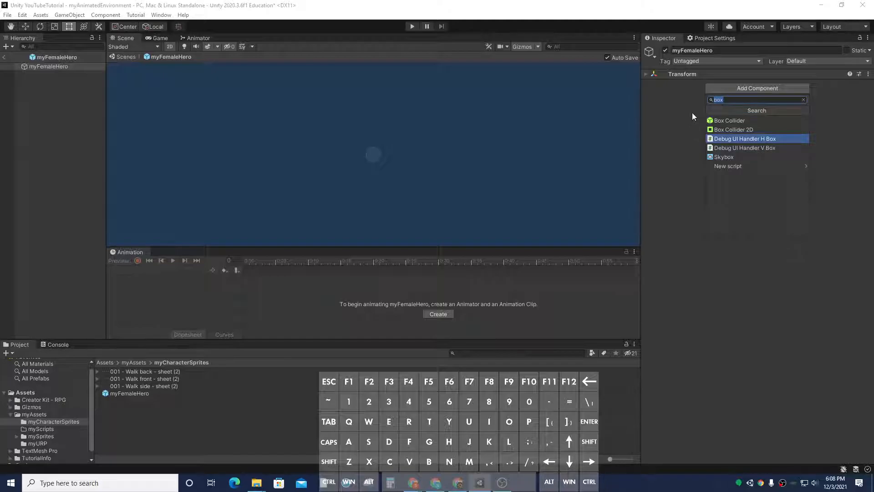
{"action": "type", "text": "sprite"}
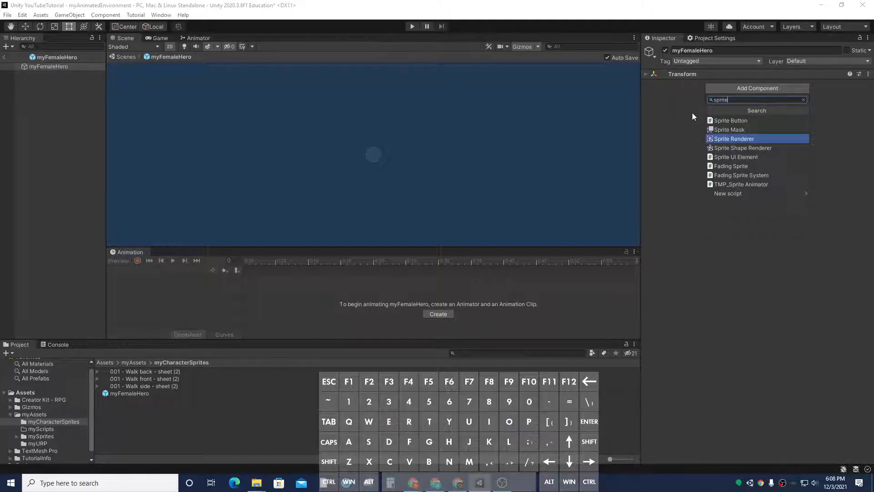
{"action": "left_click", "coordinate": [735, 140]}
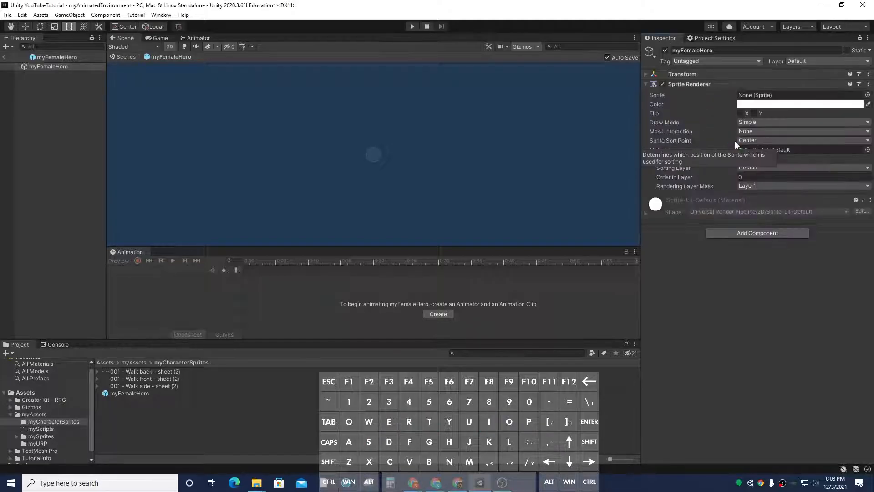
Step: Add an Animator component to the myFemaleHero prefab
{"action": "left_click", "coordinate": [753, 234]}
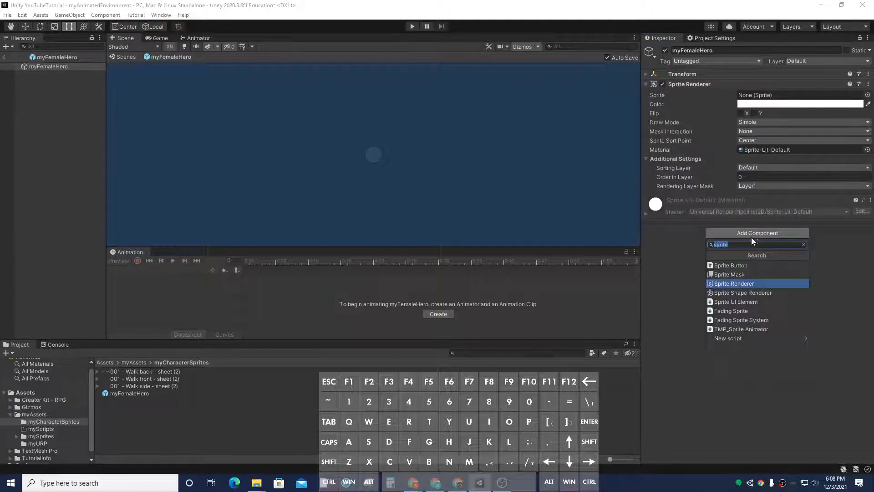
{"action": "type", "text": "ani"}
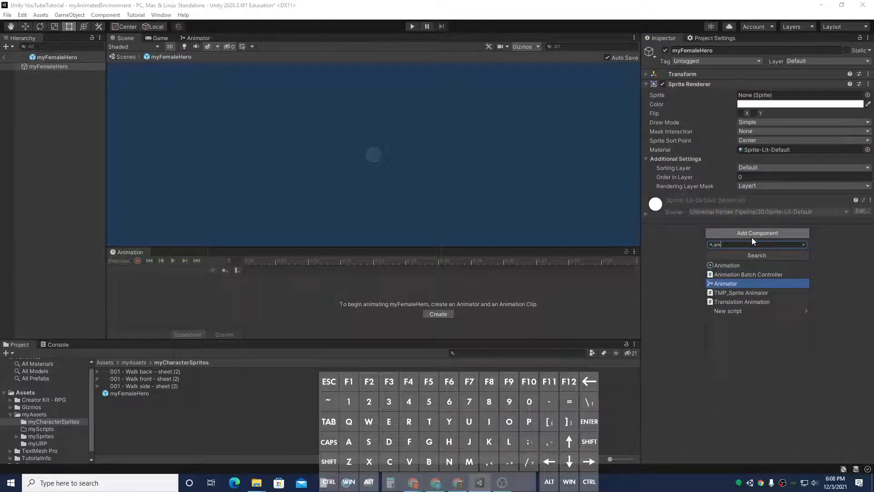
{"action": "left_click", "coordinate": [755, 283]}
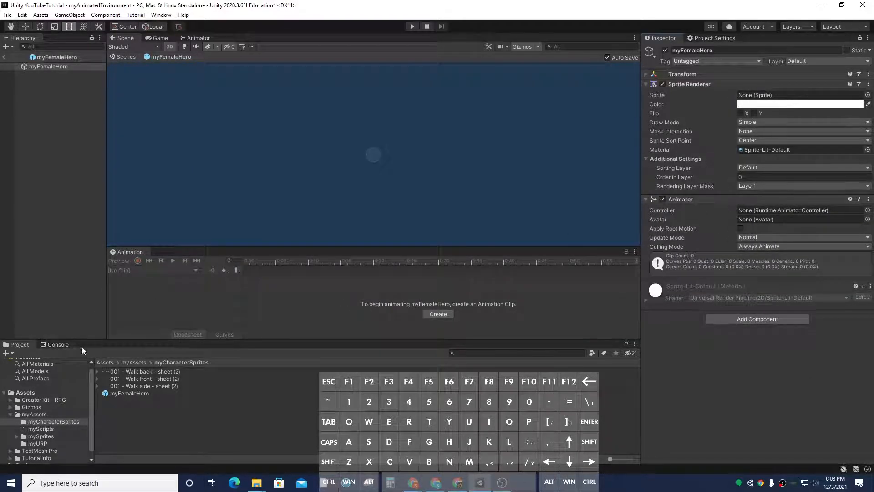
Step: Create a new animation clip named Female Walk North in the myCharacterSprites folder
{"action": "left_click", "coordinate": [438, 313]}
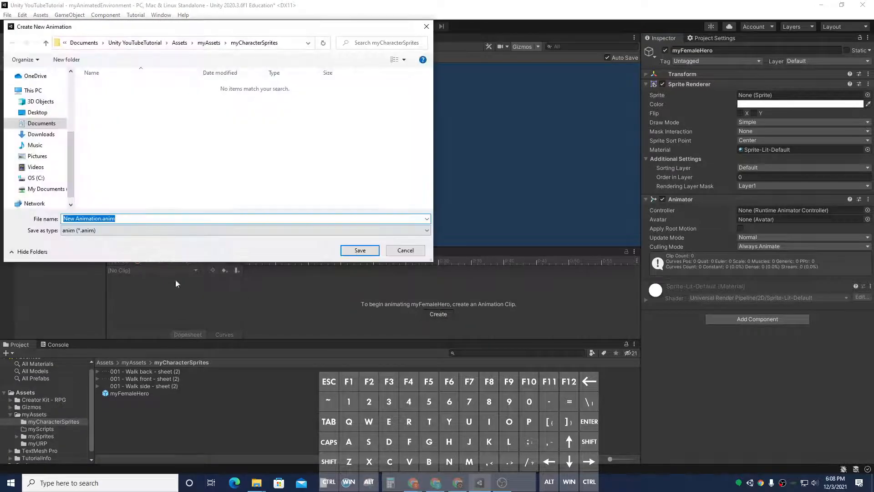
{"action": "left_click_drag", "start_coordinate": [101, 219], "coordinate": [34, 219]}
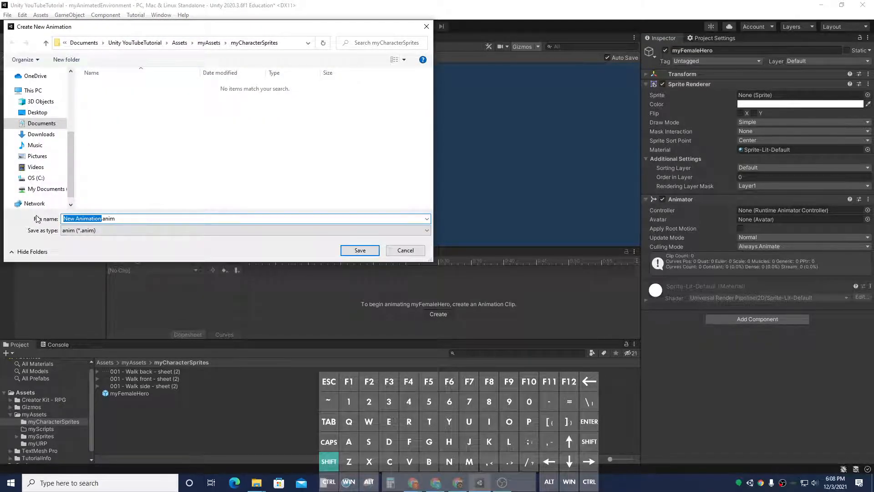
{"action": "type", "text": "Walk NOrth"}
{"action": "key", "text": "BackSpace"}
{"action": "key", "text": "BackSpace"}
{"action": "key", "text": "BackSpace"}
{"action": "key", "text": "BackSpace"}
{"action": "key", "text": "BackSpace"}
{"action": "key", "text": "BackSpace"}
{"action": "key", "text": "BackSpace"}
{"action": "key", "text": "BackSpace"}
{"action": "key", "text": "BackSpace"}
{"action": "key", "text": "BackSpace"}
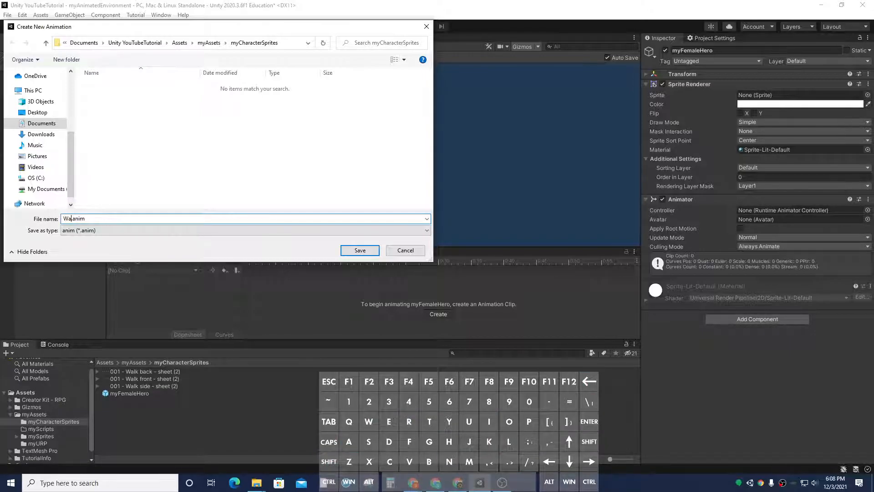
{"action": "type", "text": "Female"}
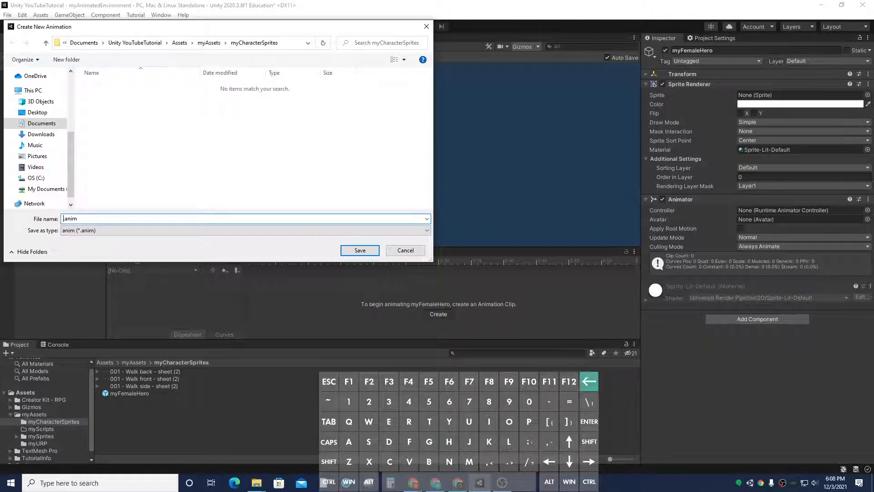
{"action": "type", "text": " Walk North"}
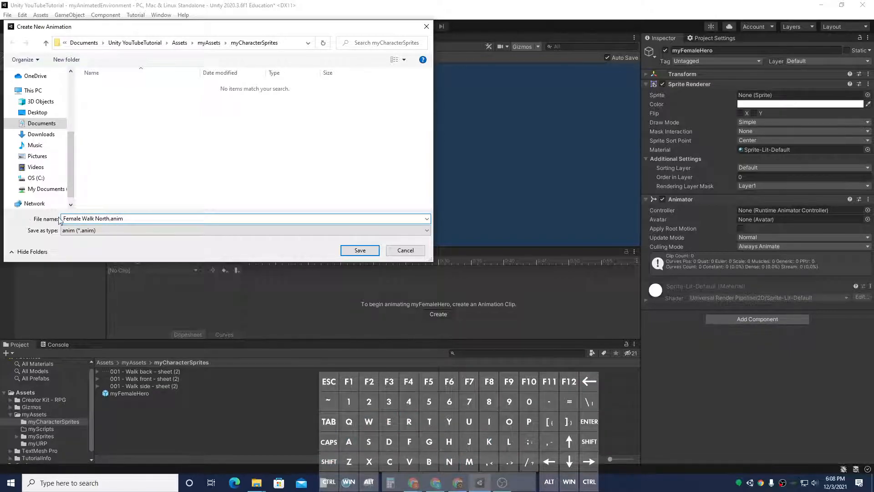
{"action": "left_click", "coordinate": [359, 250]}
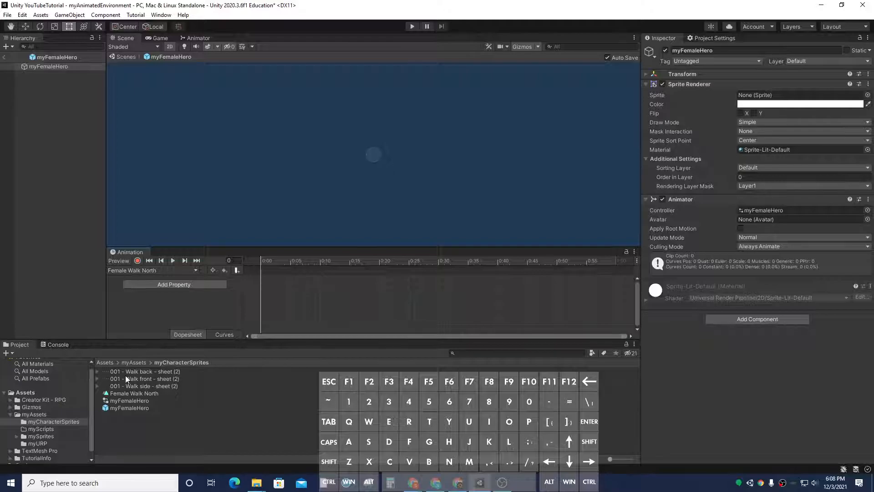
Step: Add the six Walk back sheet sprites as keyframes in the Female Walk North clip
{"action": "left_click", "coordinate": [98, 372]}
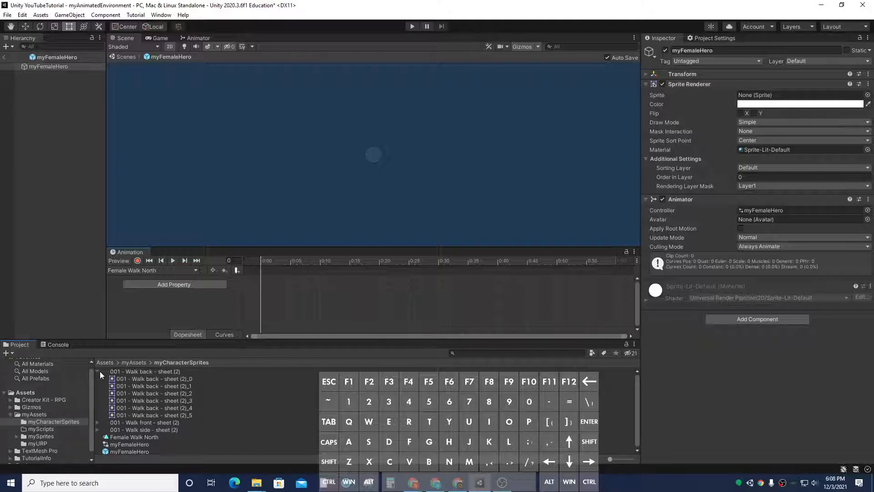
{"action": "left_click", "coordinate": [148, 381]}
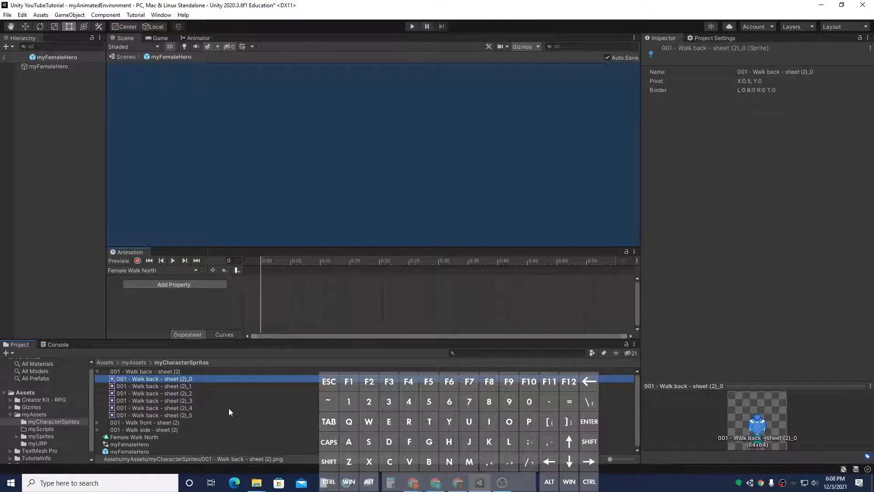
{"action": "left_click", "coordinate": [201, 414], "text": "shift"}
{"action": "left_click_drag", "start_coordinate": [195, 386], "coordinate": [268, 287]}
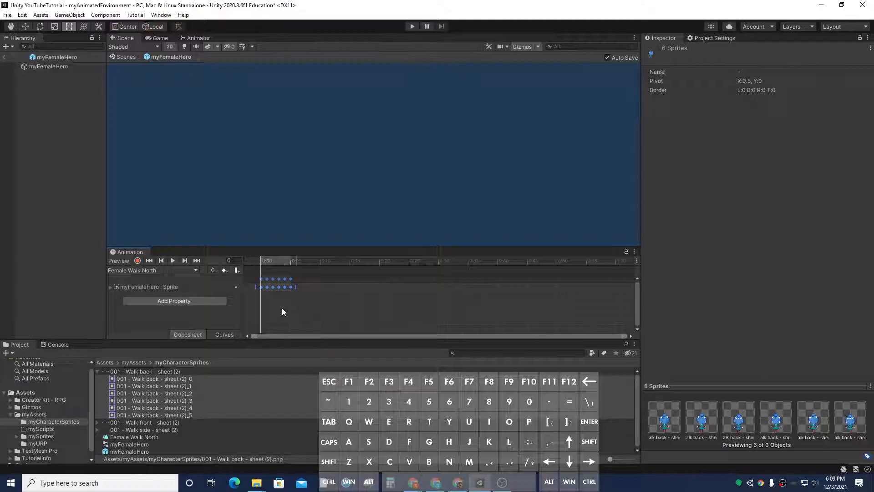
Step: Stretch the Female Walk North keyframes to span about one second and preview the walk animation
{"action": "left_click", "coordinate": [173, 261]}
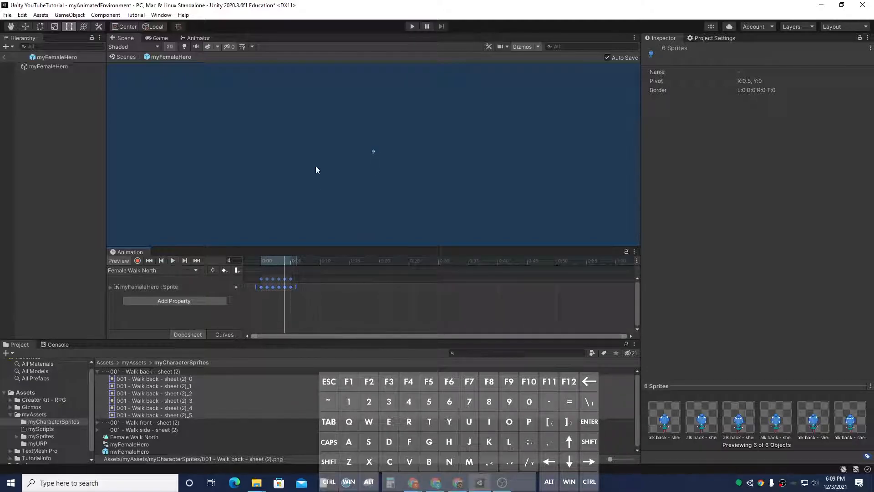
{"action": "scroll", "coordinate": [372, 150], "scroll_direction": "up", "scroll_amount": 5}
{"action": "scroll", "coordinate": [375, 152], "scroll_direction": "up", "scroll_amount": 3}
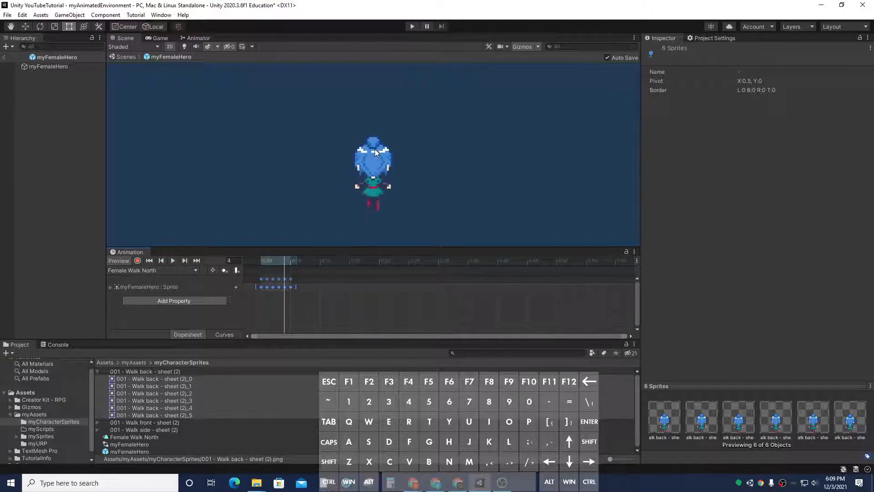
{"action": "left_click", "coordinate": [173, 261]}
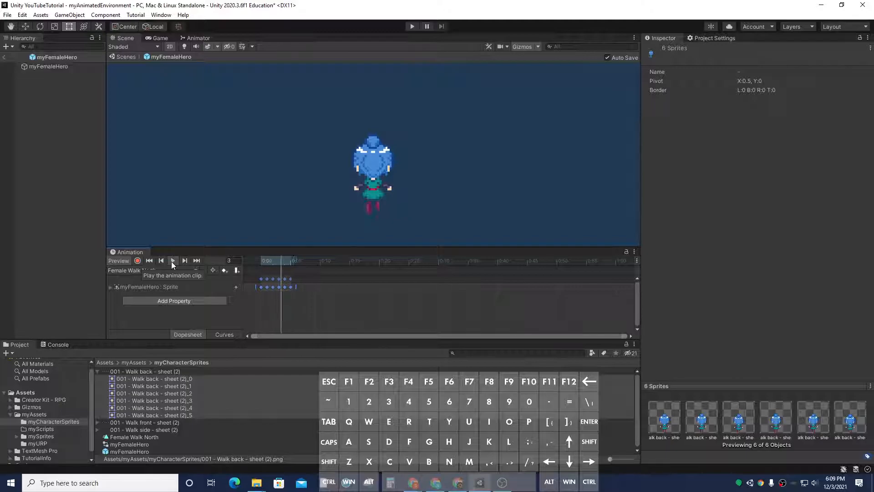
{"action": "left_click", "coordinate": [172, 261]}
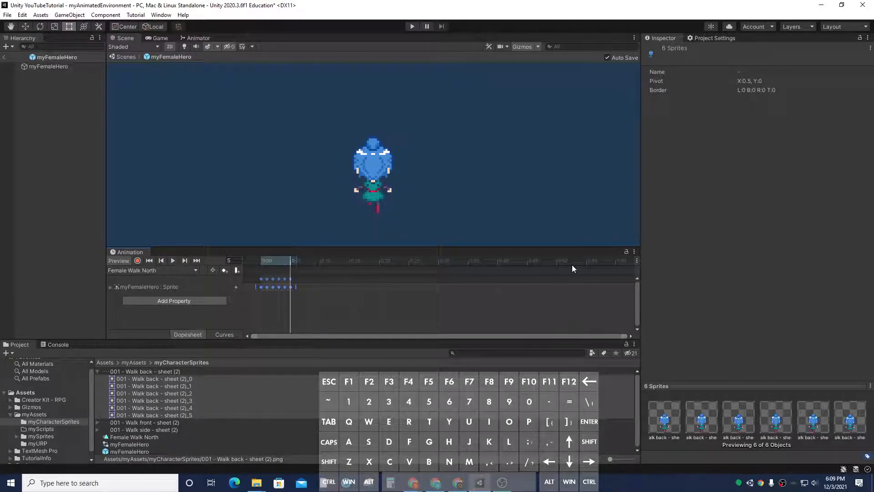
{"action": "left_click_drag", "start_coordinate": [294, 286], "coordinate": [619, 294]}
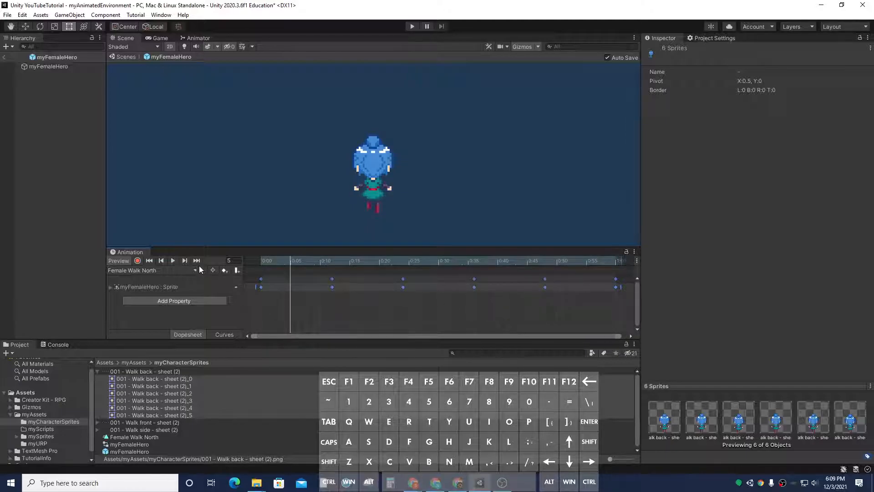
{"action": "left_click", "coordinate": [175, 261]}
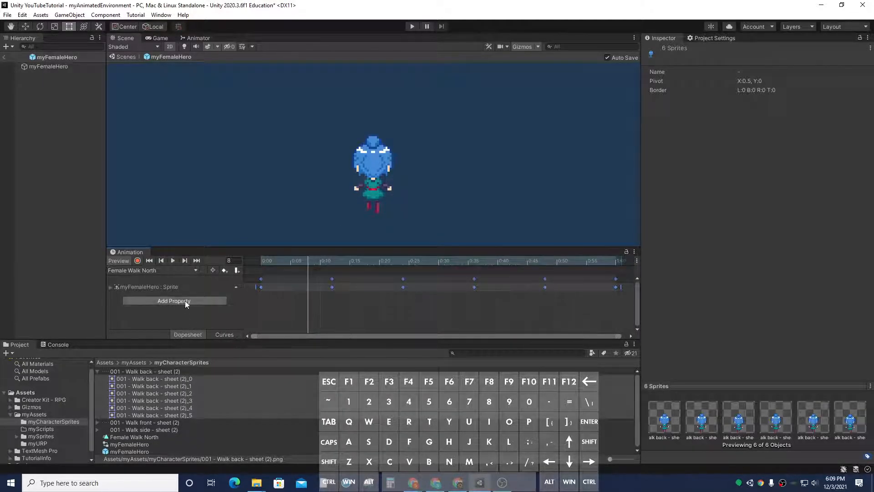
Step: Create a new animation clip named Female Walk South in the same folder
{"action": "left_click", "coordinate": [195, 270]}
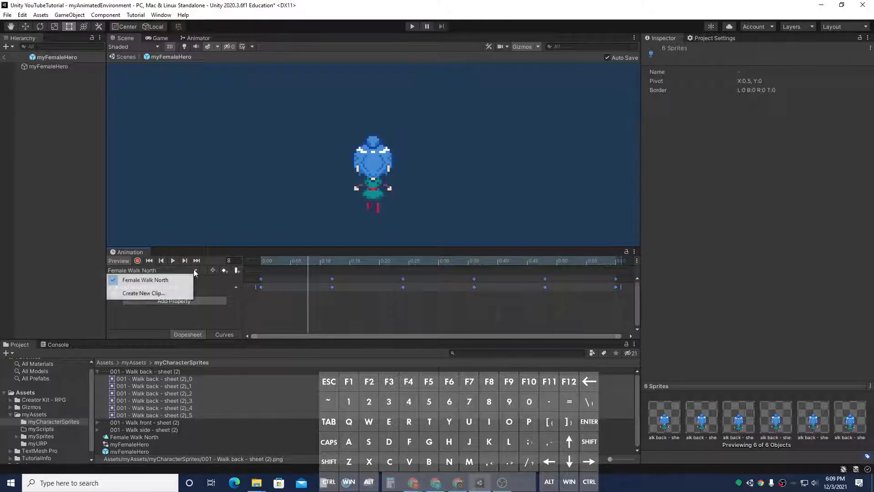
{"action": "left_click", "coordinate": [155, 293]}
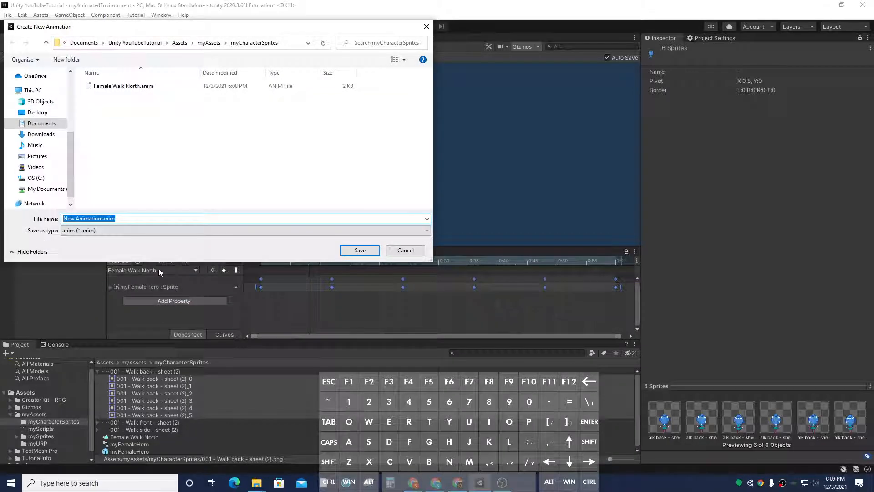
{"action": "type", "text": "Female Walk South"}
{"action": "left_click", "coordinate": [360, 250]}
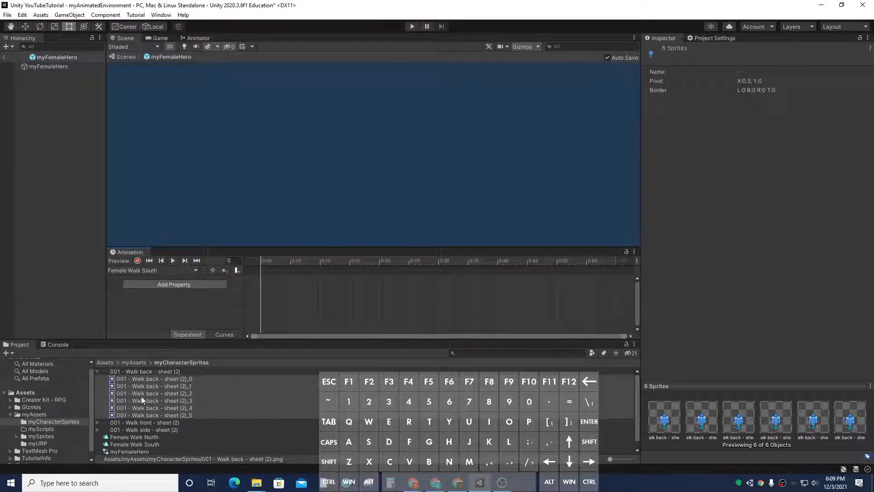
Step: Add the six Walk front sheet sprites as keyframes in the Female Walk South clip and preview it
{"action": "left_click", "coordinate": [97, 422]}
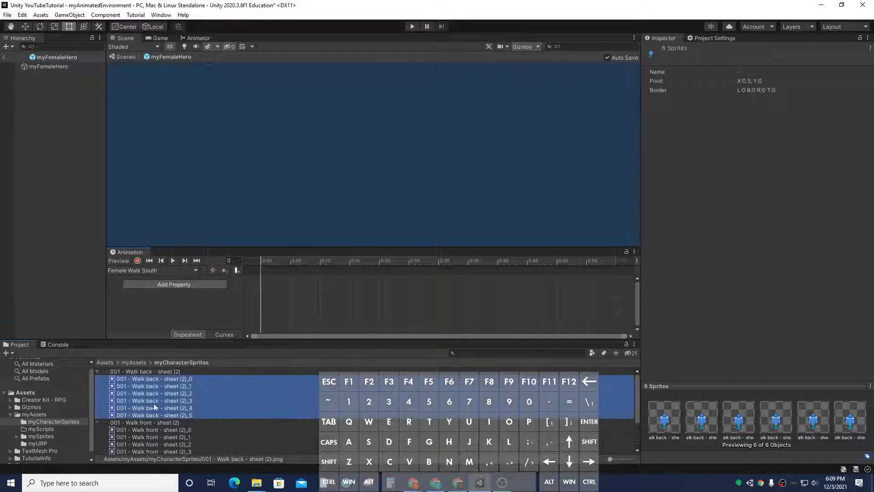
{"action": "scroll", "coordinate": [171, 395], "scroll_direction": "down", "scroll_amount": 3}
{"action": "left_click", "coordinate": [173, 378]}
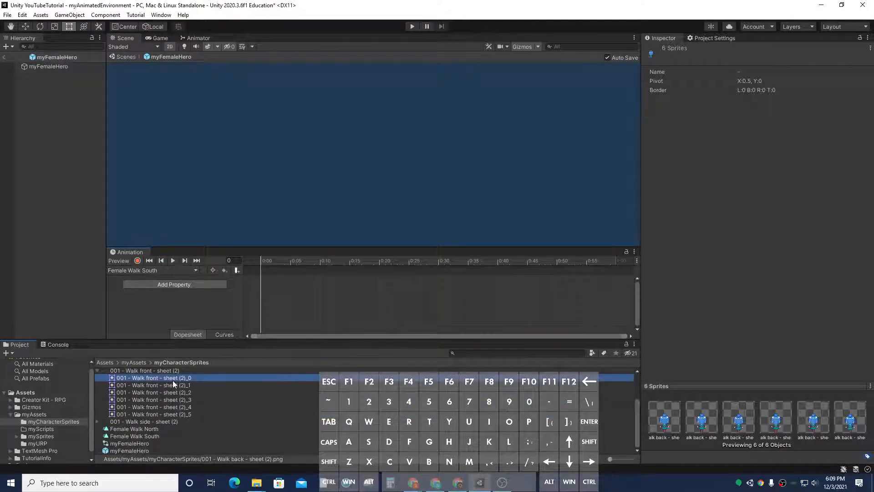
{"action": "left_click", "coordinate": [173, 415], "text": "shift"}
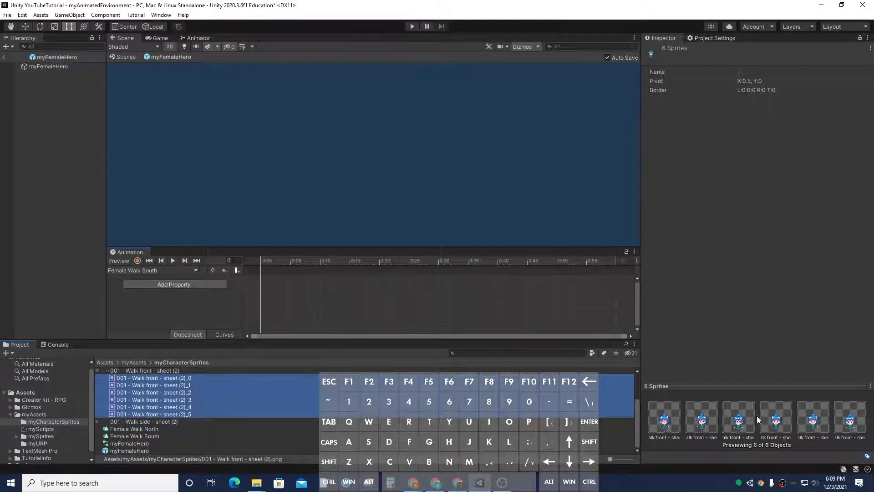
{"action": "left_click_drag", "start_coordinate": [175, 391], "coordinate": [620, 290]}
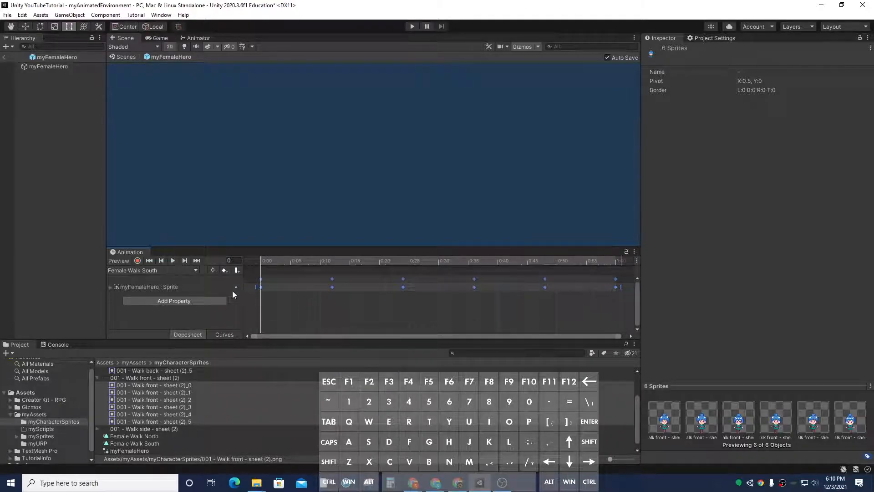
{"action": "left_click", "coordinate": [175, 261]}
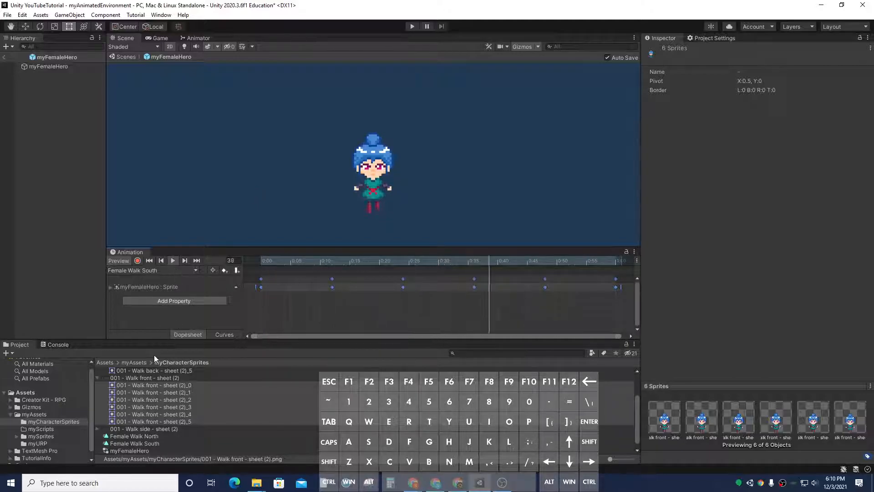
{"action": "left_click", "coordinate": [172, 260]}
Step: Inspect the clips, prefab, controller and walk side sheet assets in the myCharacterSprites folder
{"action": "left_click", "coordinate": [188, 270]}
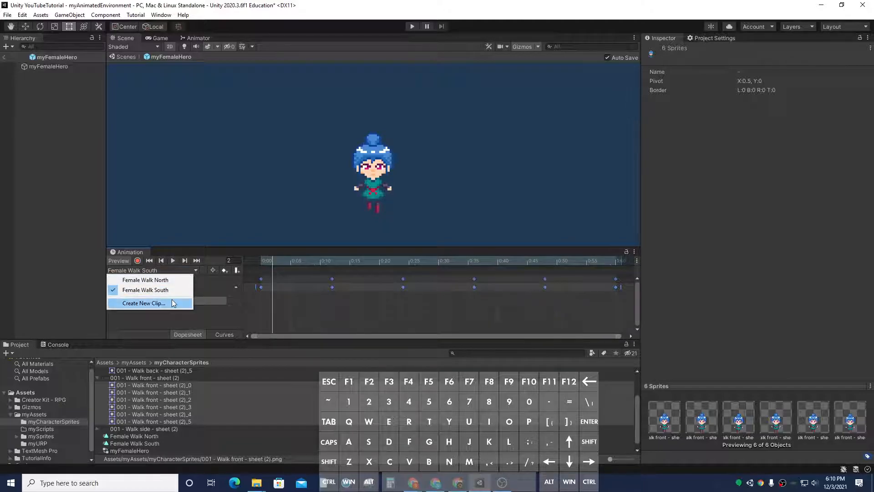
{"action": "left_click", "coordinate": [155, 442]}
{"action": "left_click", "coordinate": [157, 430]}
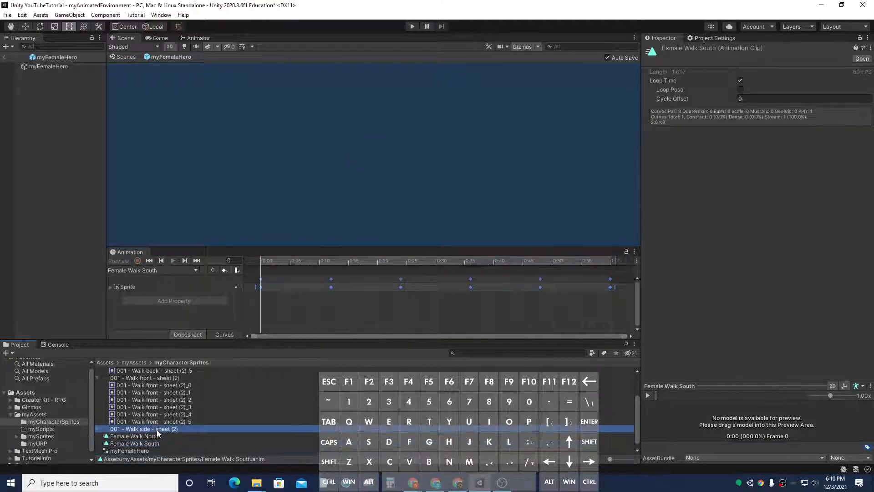
{"action": "scroll", "coordinate": [137, 422], "scroll_direction": "down", "scroll_amount": 1}
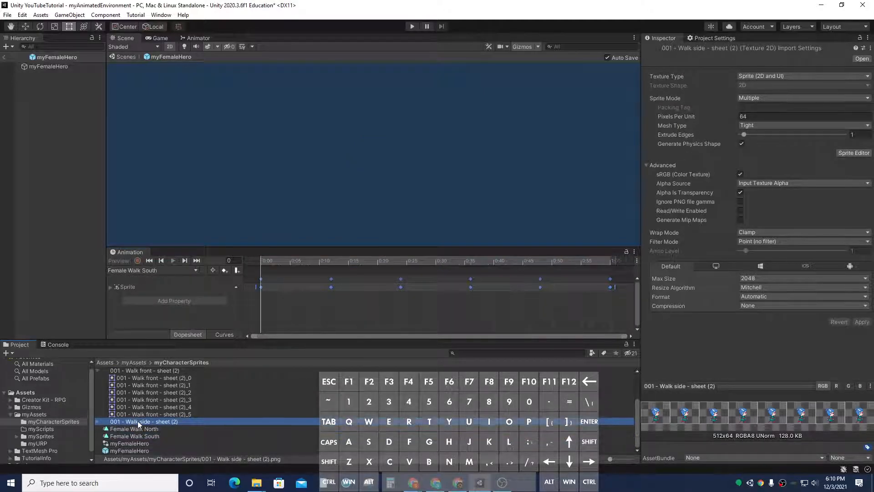
{"action": "left_click", "coordinate": [142, 428]}
{"action": "left_click", "coordinate": [140, 450]}
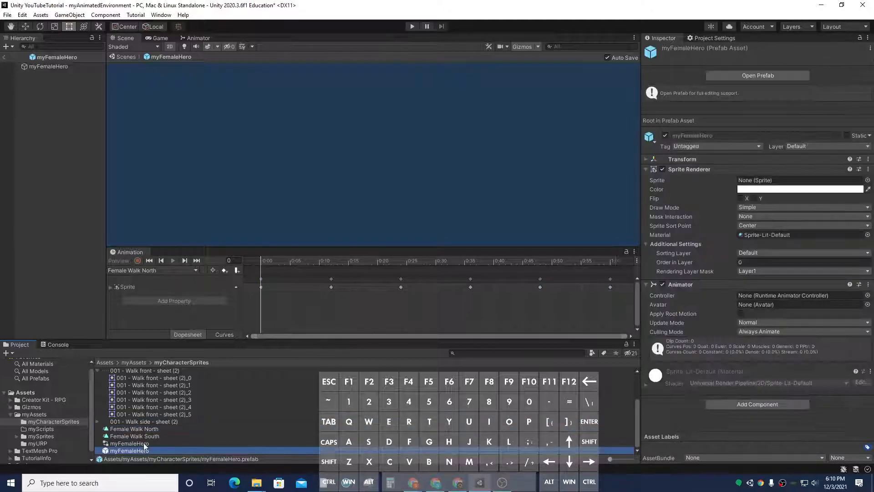
{"action": "left_click", "coordinate": [139, 430]}
{"action": "left_click", "coordinate": [139, 435]}
{"action": "left_click", "coordinate": [139, 442]}
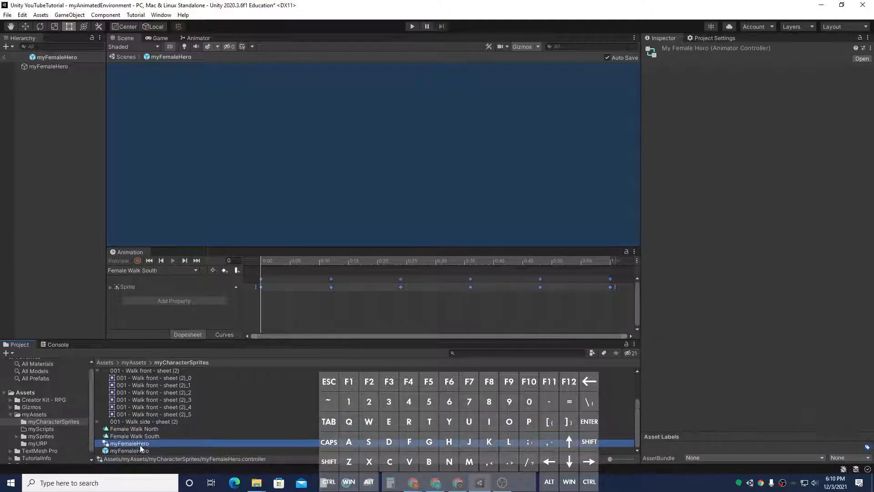
{"action": "left_click", "coordinate": [141, 449]}
{"action": "left_click", "coordinate": [141, 422]}
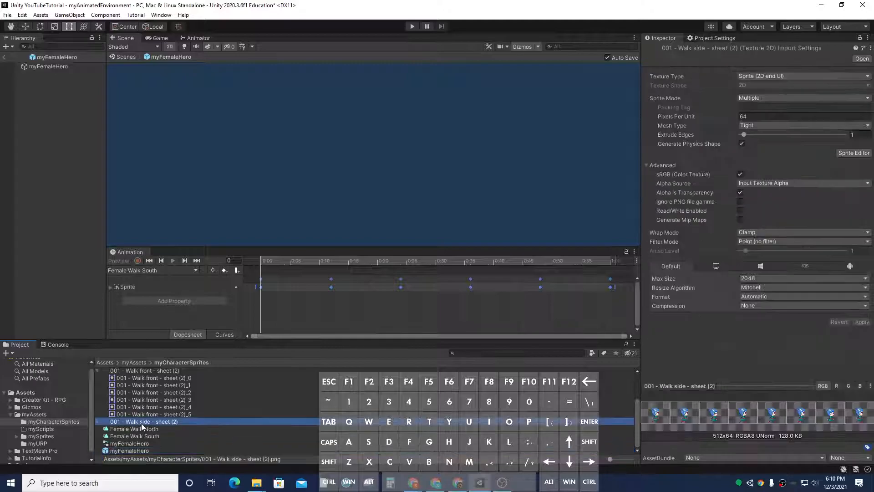
Step: Examine the scene Character's Thief-Override animator controller and preview its Thief-Walk-W clip as a reference
{"action": "left_click", "coordinate": [98, 421]}
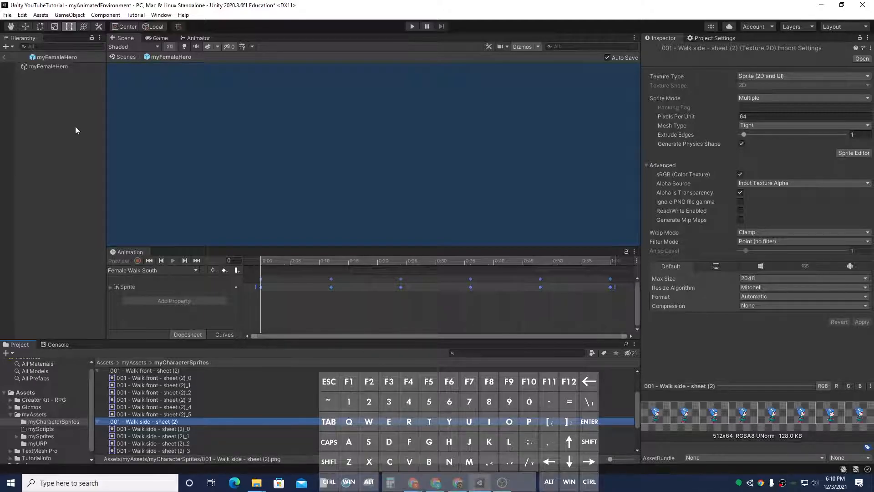
{"action": "left_click", "coordinate": [4, 57]}
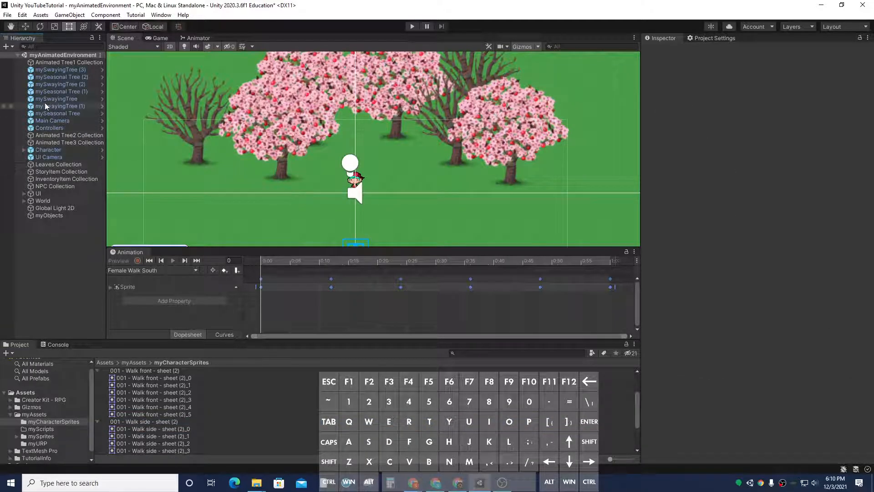
{"action": "left_click", "coordinate": [24, 149]}
{"action": "left_click", "coordinate": [47, 150]}
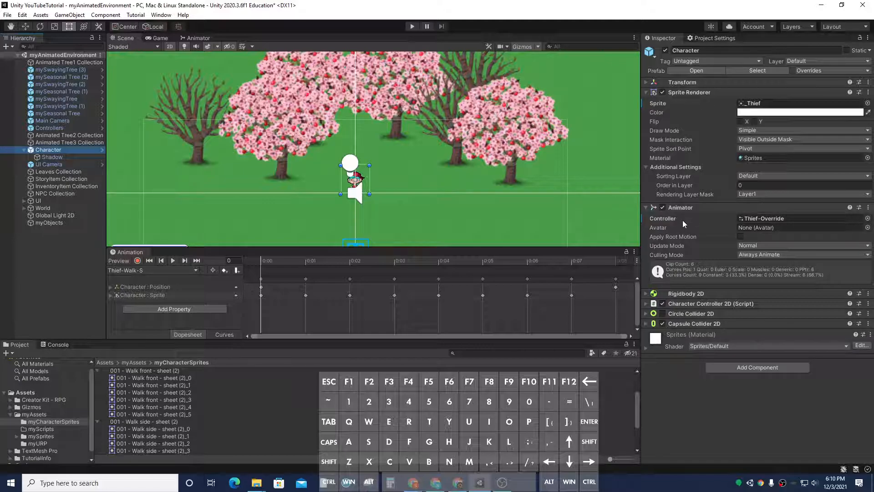
{"action": "double_click", "coordinate": [858, 218]}
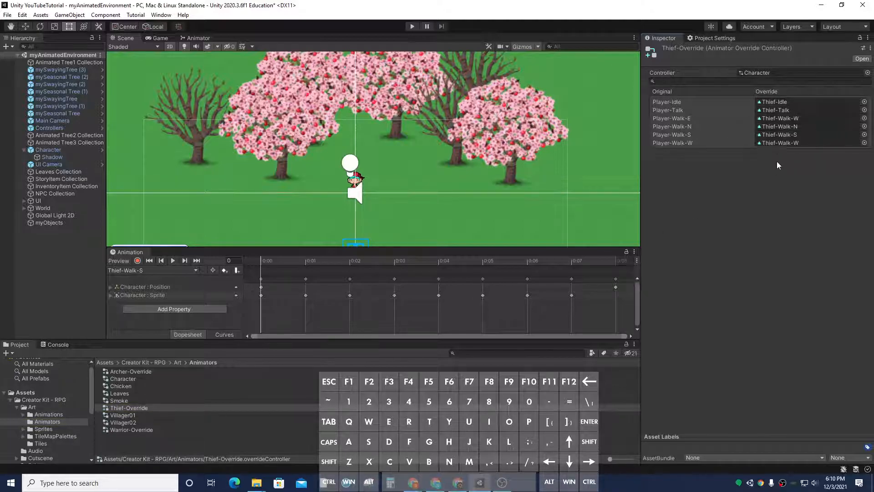
{"action": "left_click", "coordinate": [799, 144]}
{"action": "left_click", "coordinate": [196, 270]}
{"action": "left_click", "coordinate": [161, 321]}
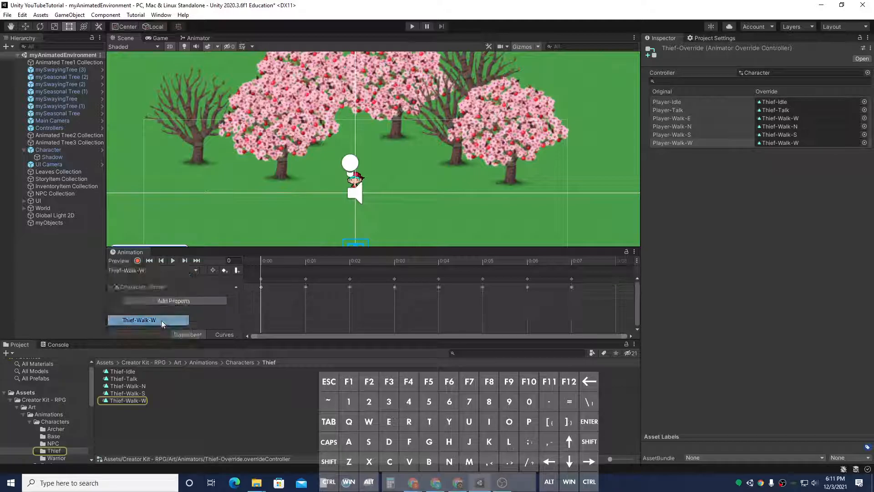
{"action": "left_click", "coordinate": [173, 261]}
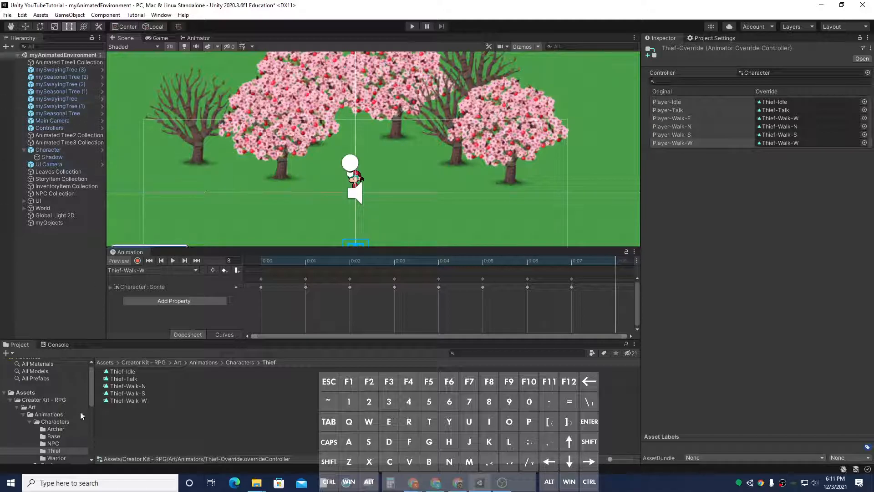
{"action": "scroll", "coordinate": [5, 394], "scroll_direction": "up", "scroll_amount": 1}
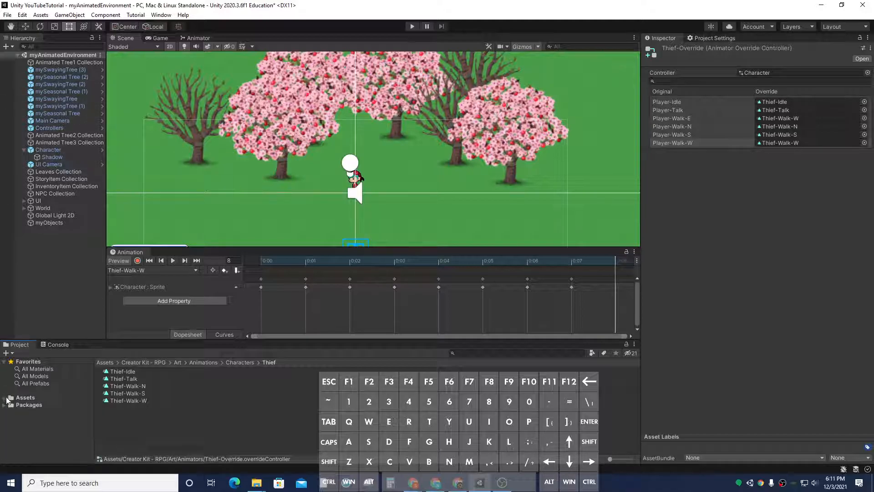
Step: Open the myFemaleHero prefab and assign the myFemaleHero animator controller to its Animator
{"action": "left_click", "coordinate": [12, 404]}
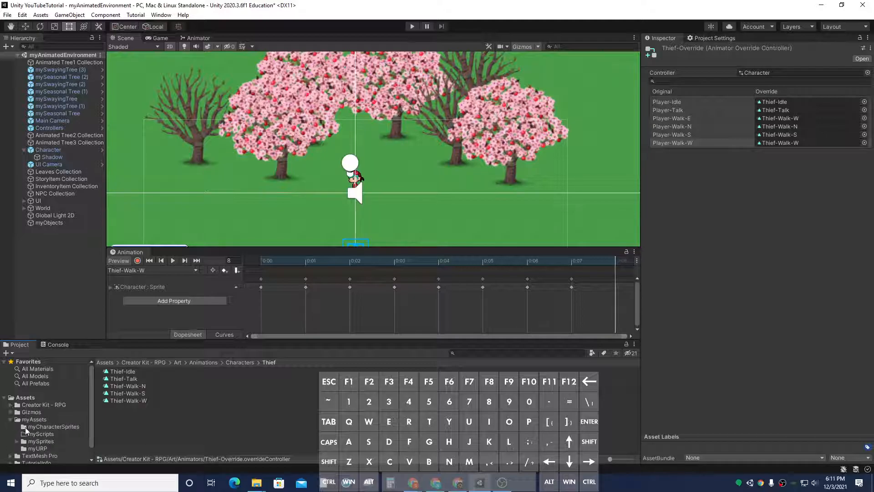
{"action": "left_click", "coordinate": [43, 428]}
{"action": "scroll", "coordinate": [150, 426], "scroll_direction": "down", "scroll_amount": 8}
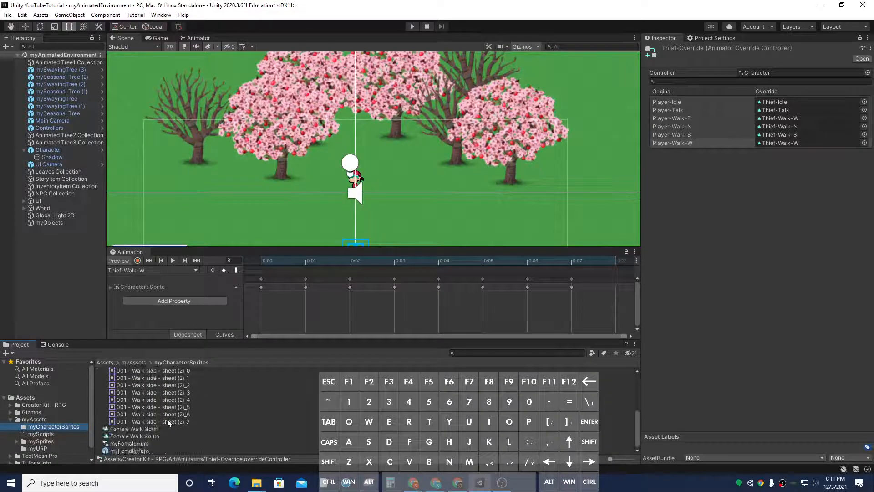
{"action": "double_click", "coordinate": [135, 451]}
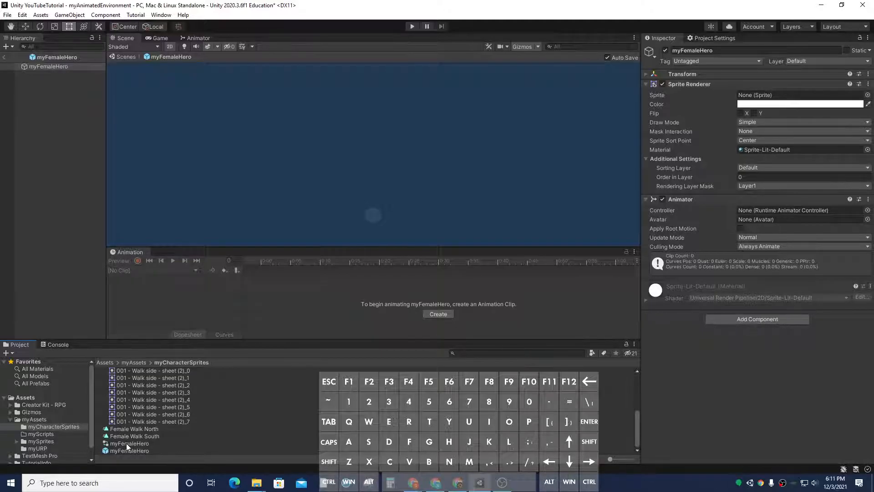
{"action": "left_click", "coordinate": [139, 444]}
{"action": "left_click_drag", "start_coordinate": [139, 448], "coordinate": [764, 210]}
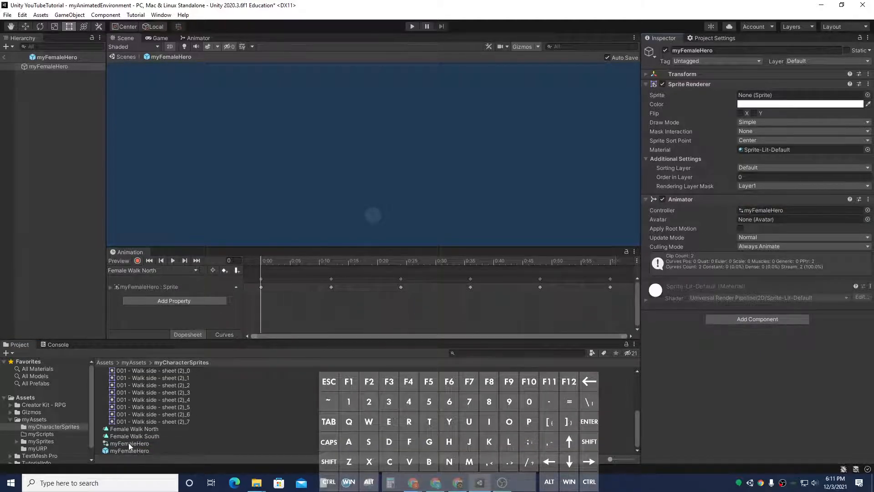
Step: Create a new animation clip named Female Walk East in the myCharacterSprites folder
{"action": "left_click", "coordinate": [195, 270]}
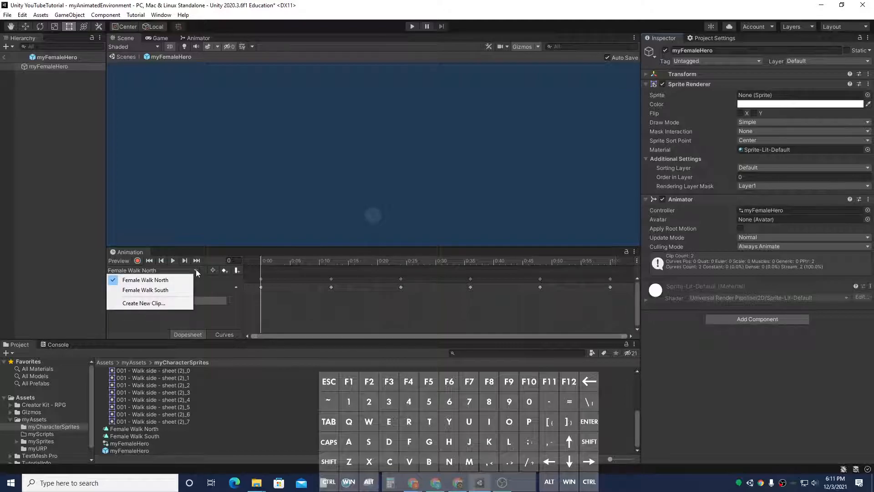
{"action": "left_click", "coordinate": [181, 301]}
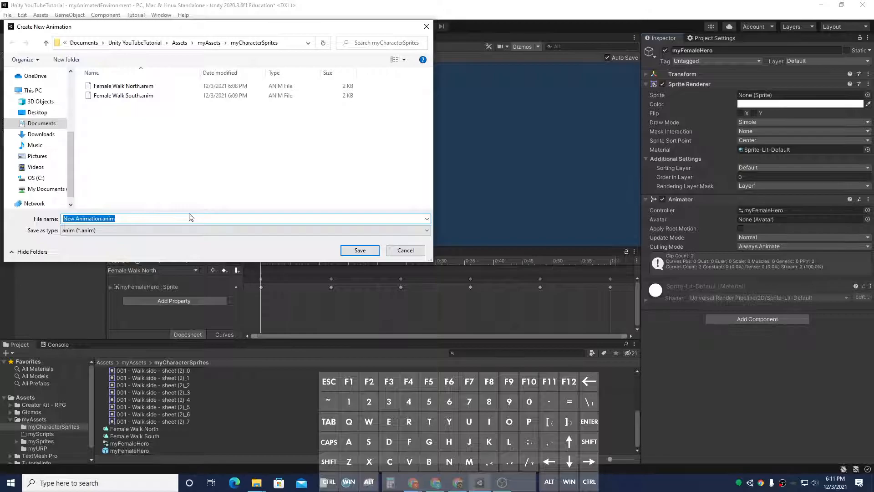
{"action": "type", "text": "Female Walk Eash"}
{"action": "key", "text": "BackSpace"}
{"action": "type", "text": "t"}
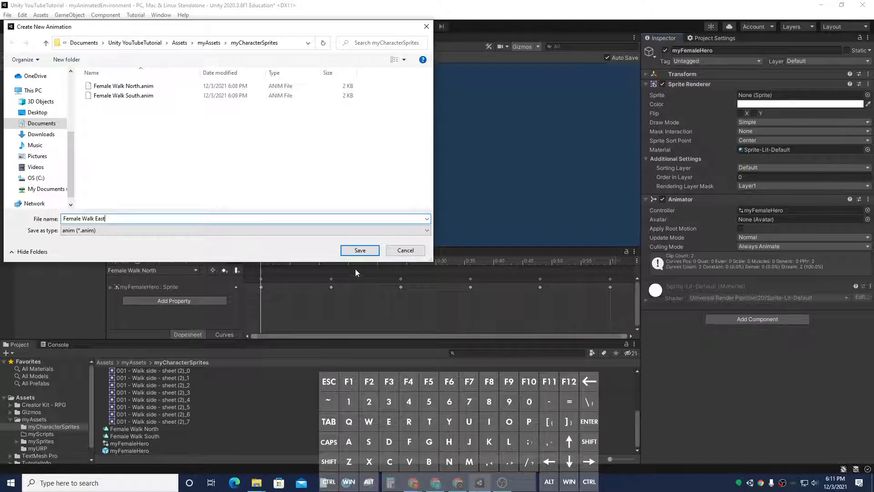
{"action": "left_click", "coordinate": [360, 250]}
Step: Add the eight Walk side sheet sprites as keyframes in the Female Walk East clip and preview it
{"action": "scroll", "coordinate": [173, 419], "scroll_direction": "up", "scroll_amount": 3}
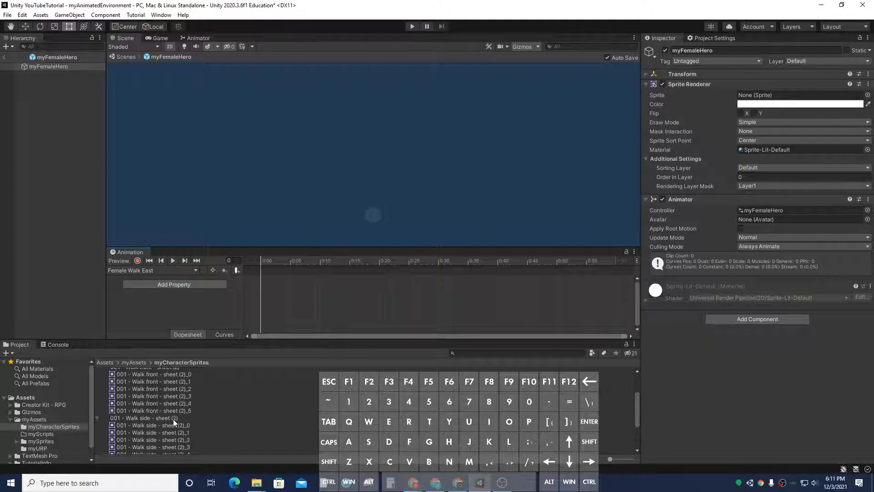
{"action": "left_click", "coordinate": [173, 400]}
{"action": "scroll", "coordinate": [173, 401], "scroll_direction": "down", "scroll_amount": 3}
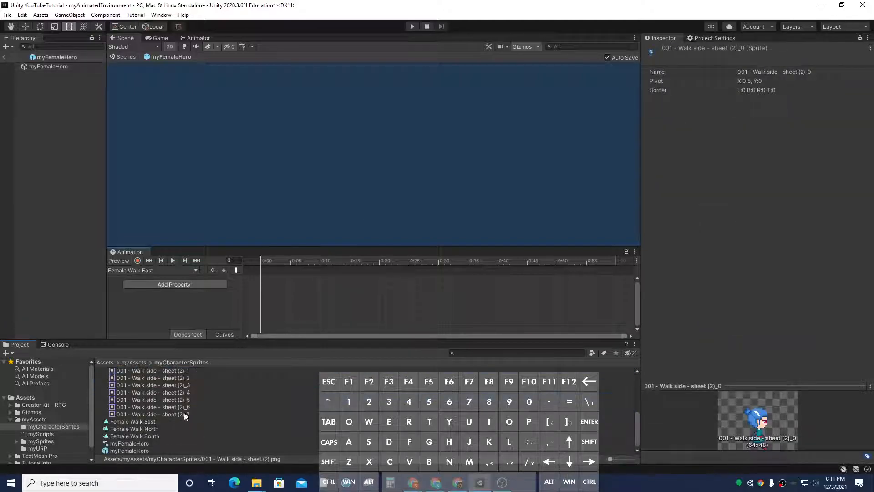
{"action": "left_click", "coordinate": [185, 414], "text": "shift"}
{"action": "left_click_drag", "start_coordinate": [182, 404], "coordinate": [624, 294]}
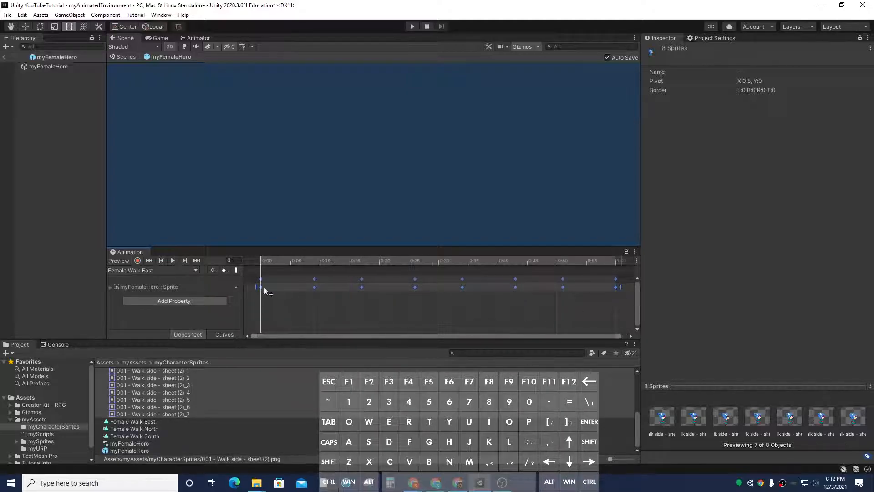
{"action": "left_click", "coordinate": [173, 261]}
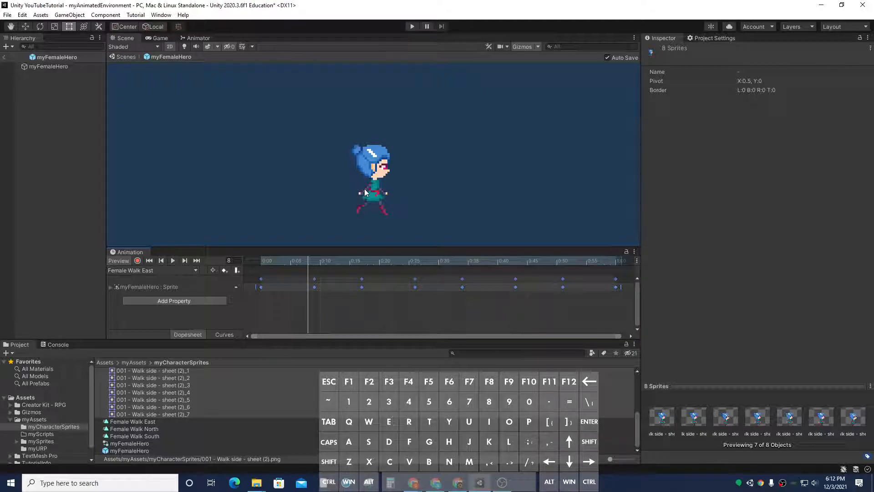
Step: Add a Transform Scale property to the clip and set Scale.x to -1 to flip the sprite
{"action": "left_click", "coordinate": [261, 261]}
{"action": "left_click", "coordinate": [179, 303]}
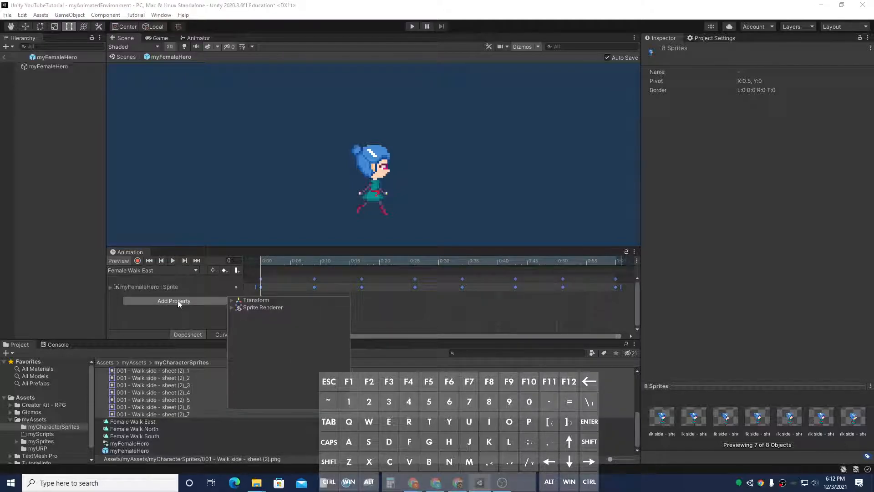
{"action": "left_click", "coordinate": [232, 300]}
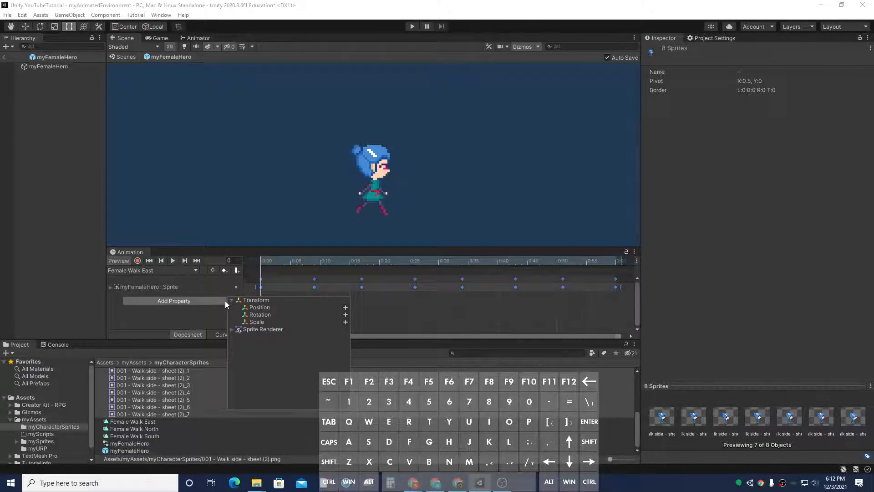
{"action": "left_click", "coordinate": [345, 322]}
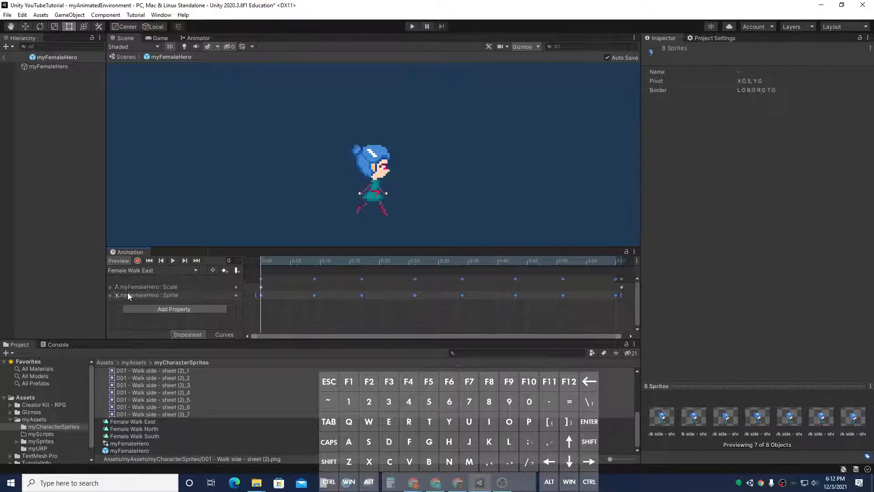
{"action": "left_click", "coordinate": [110, 287]}
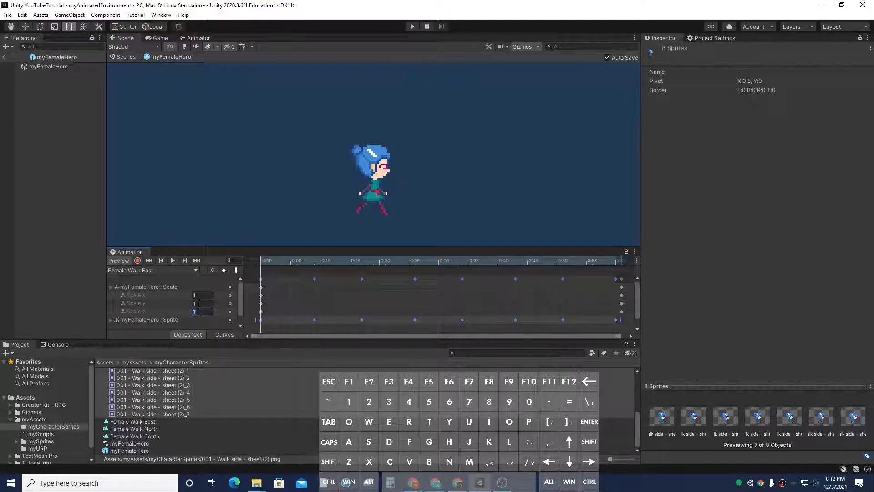
{"action": "left_click", "coordinate": [197, 295]}
{"action": "type", "text": "-1"}
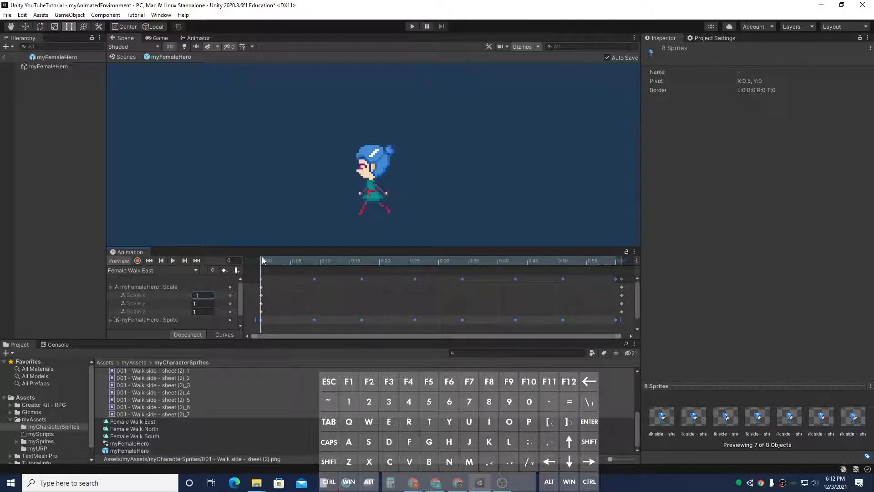
Step: Delete the Scale keyframes at the clip's end and preview the flipped east walk
{"action": "left_click_drag", "start_coordinate": [262, 260], "coordinate": [621, 271]}
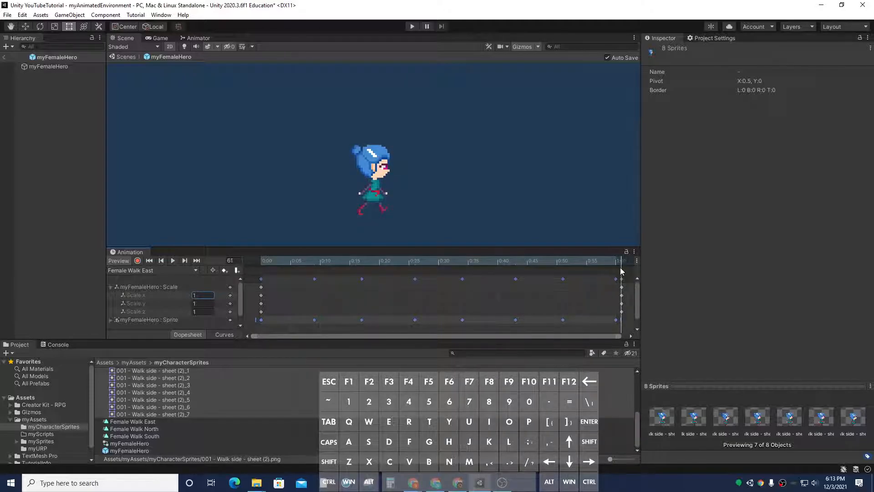
{"action": "left_click_drag", "start_coordinate": [627, 315], "coordinate": [619, 274]}
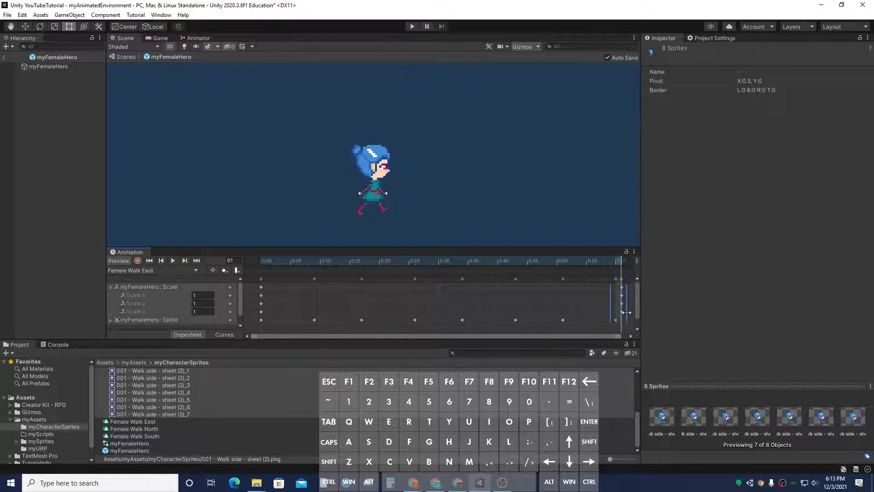
{"action": "left_click_drag", "start_coordinate": [628, 322], "coordinate": [622, 277]}
{"action": "key", "text": "Delete"}
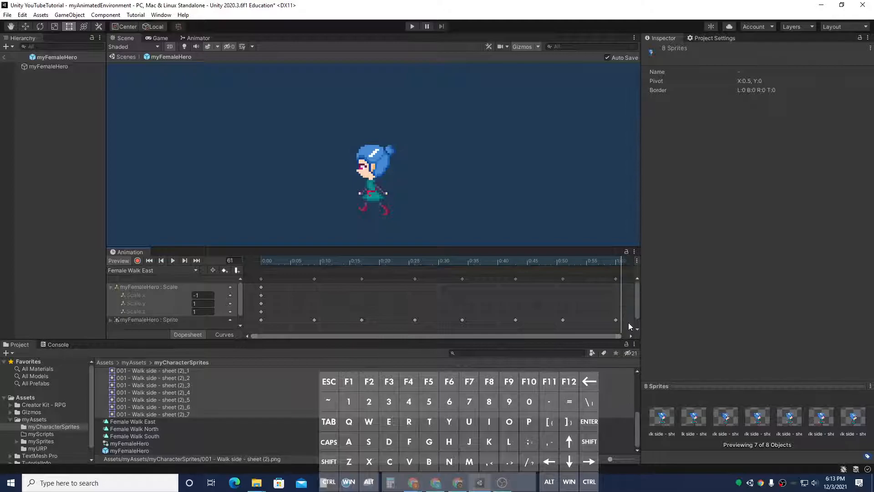
{"action": "left_click", "coordinate": [617, 262]}
{"action": "left_click", "coordinate": [174, 261]}
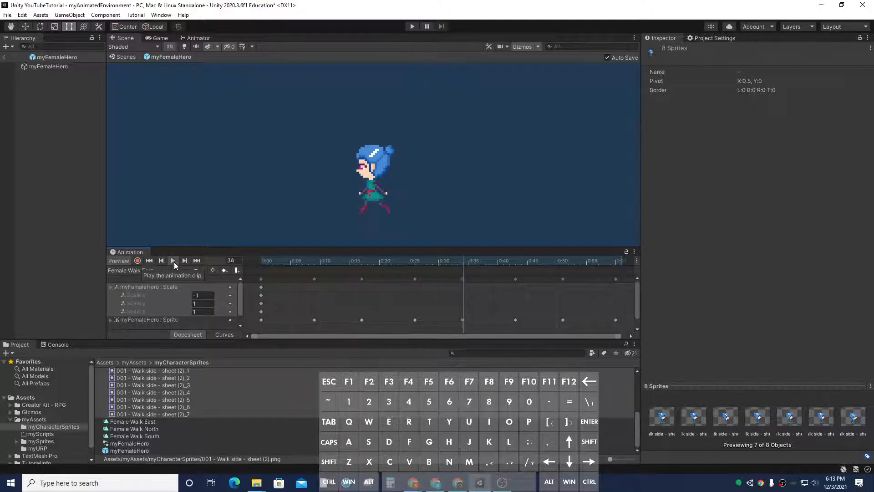
{"action": "left_click", "coordinate": [174, 262]}
{"action": "left_click", "coordinate": [114, 288]}
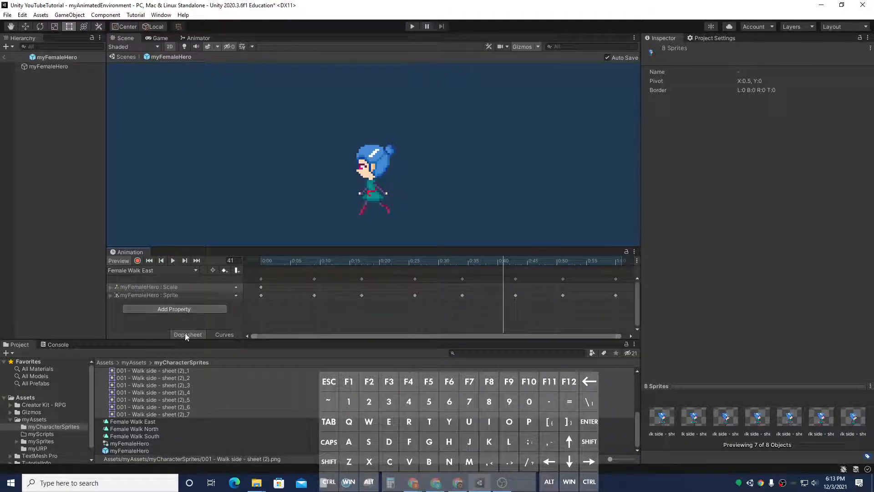
Step: Inspect the walk clips, controller and prefab in myCharacterSprites, then reselect the scene's Character object
{"action": "scroll", "coordinate": [184, 397], "scroll_direction": "up", "scroll_amount": 5}
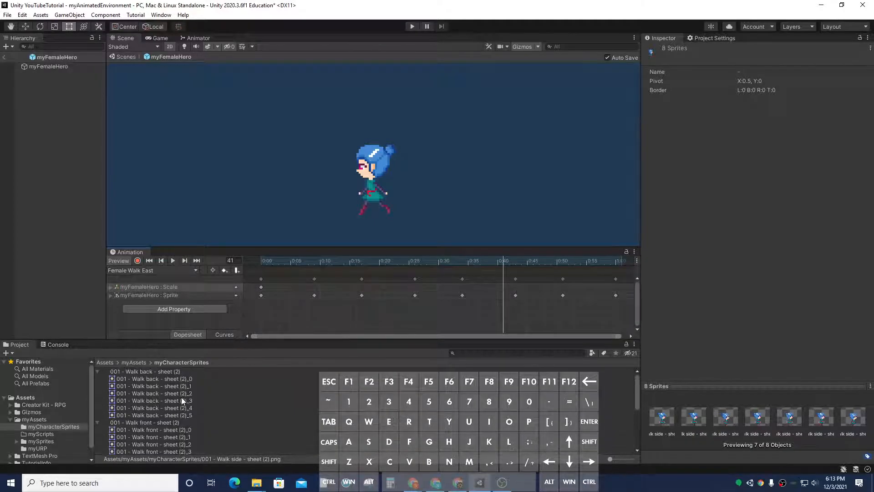
{"action": "left_click", "coordinate": [97, 371]}
{"action": "left_click", "coordinate": [97, 379]}
{"action": "left_click", "coordinate": [98, 385]}
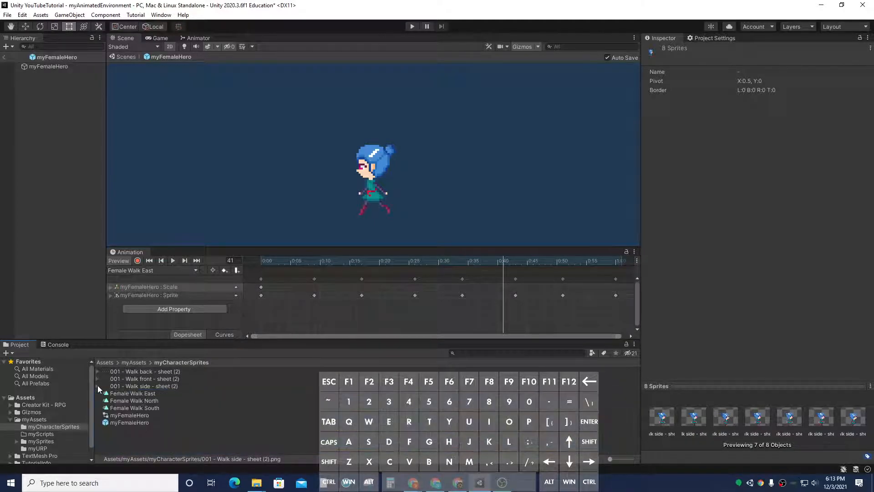
{"action": "left_click", "coordinate": [155, 407]}
{"action": "left_click", "coordinate": [156, 401]}
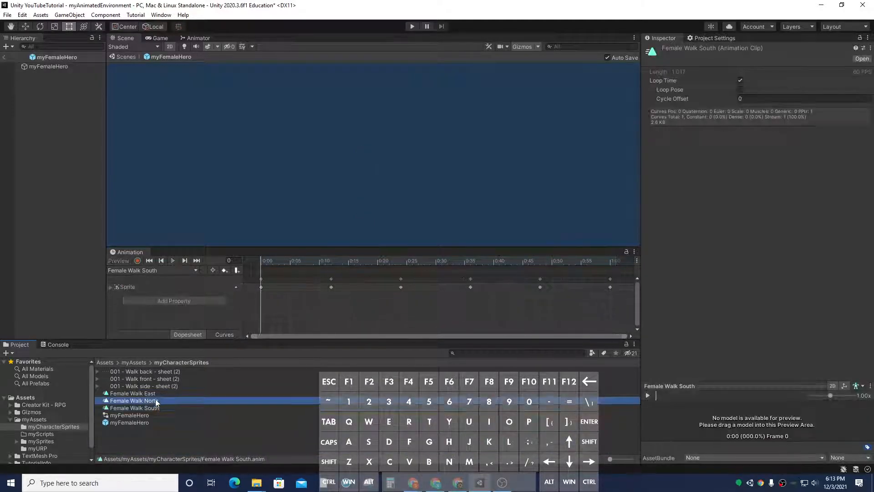
{"action": "left_click", "coordinate": [155, 393]}
{"action": "left_click", "coordinate": [140, 414]}
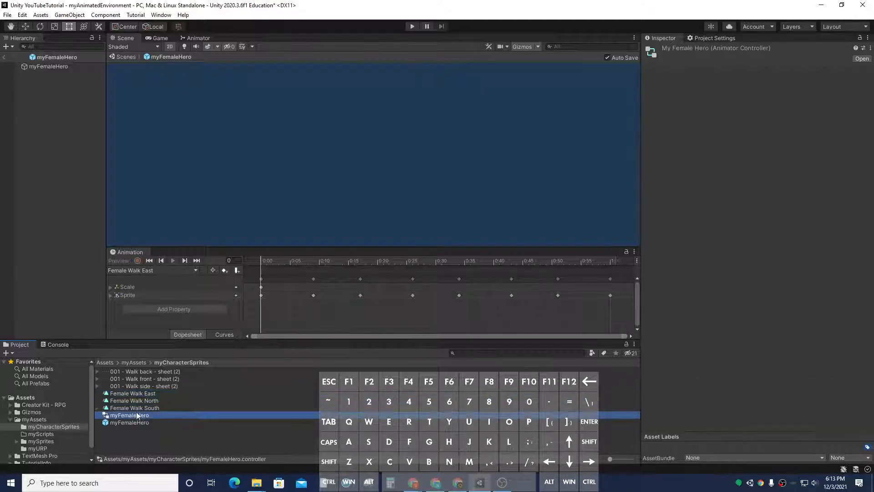
{"action": "left_click", "coordinate": [143, 422]}
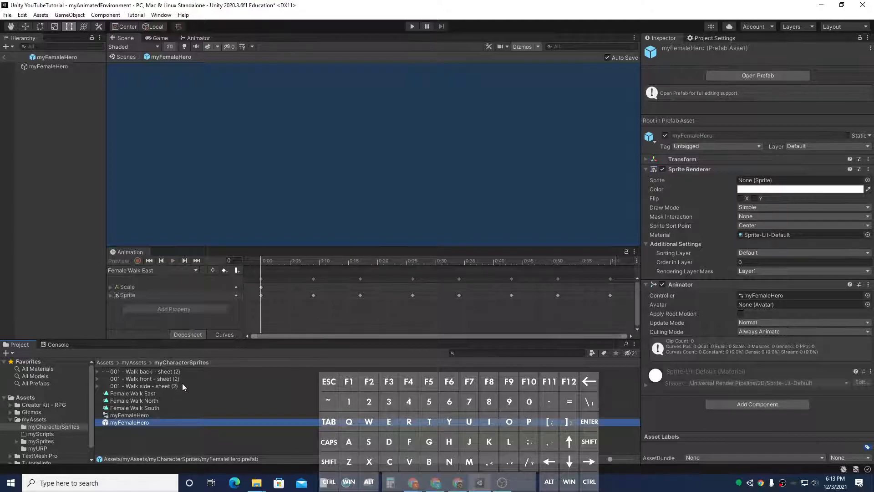
{"action": "left_click", "coordinate": [5, 57]}
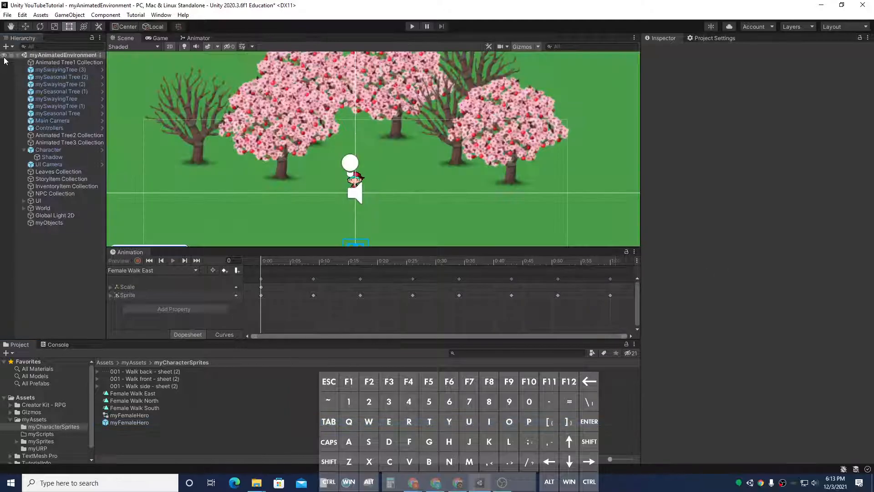
{"action": "left_click", "coordinate": [47, 150]}
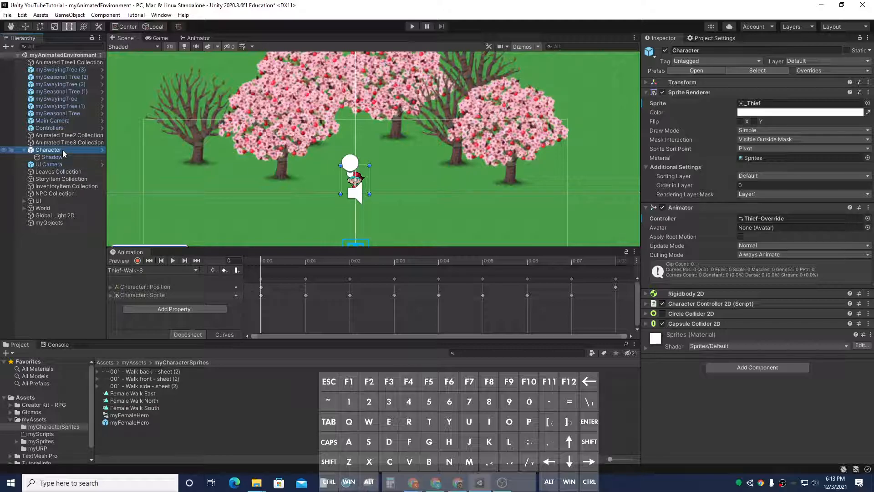
Step: Duplicate the scene's Character object, deactivate the copy, and reselect the original Character
{"action": "key", "text": "ctrl+d"}
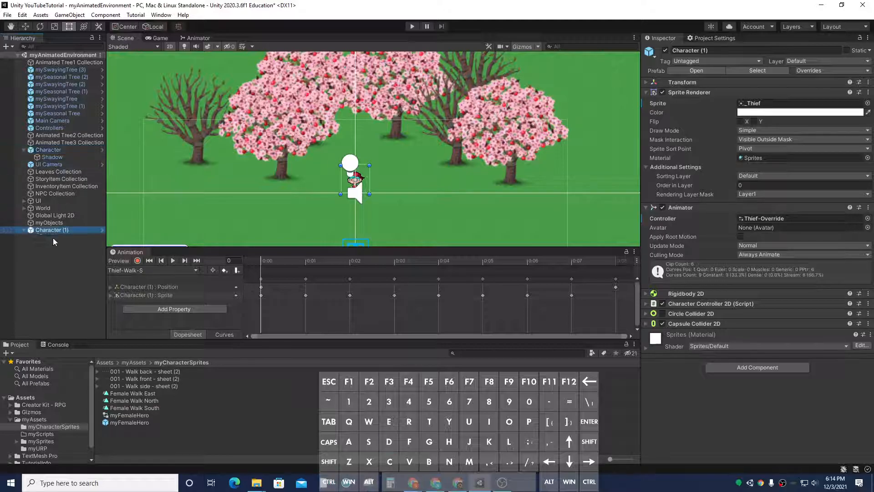
{"action": "left_click", "coordinate": [36, 231]}
{"action": "left_click", "coordinate": [665, 50]}
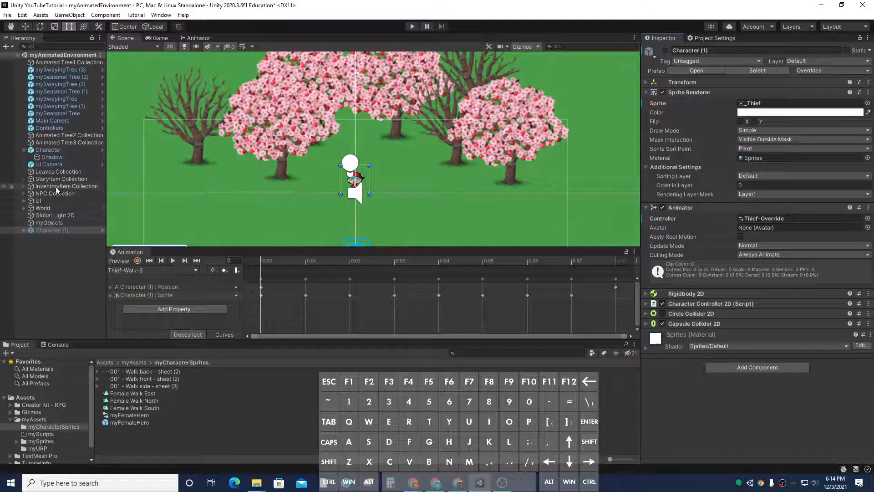
{"action": "left_click", "coordinate": [53, 151]}
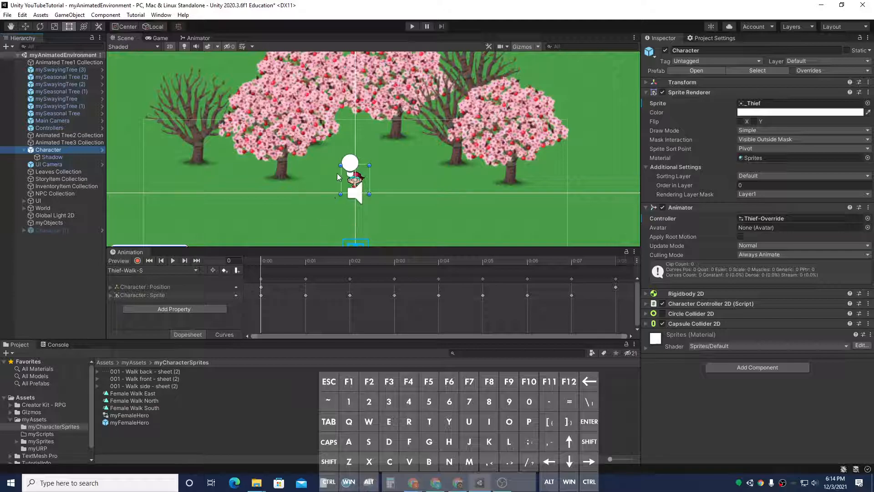
Step: Assign the first Walk front sheet sprite to the Character's Sprite Renderer
{"action": "left_click", "coordinate": [98, 372]}
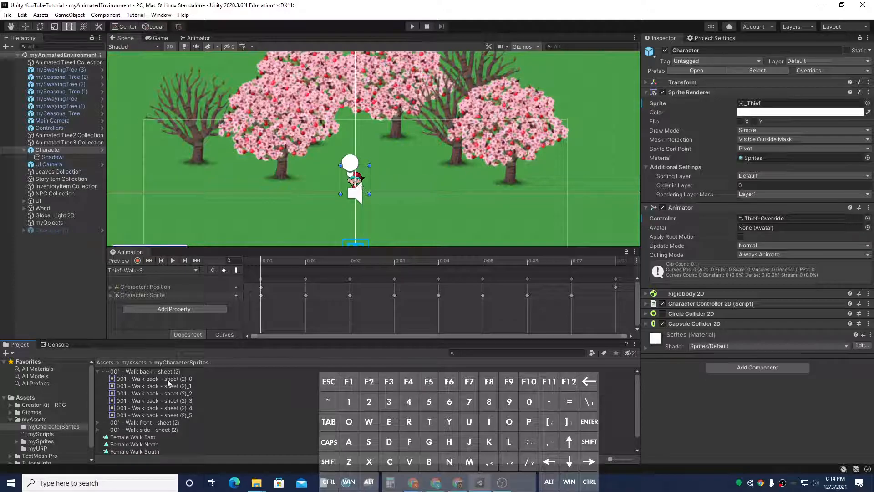
{"action": "left_click", "coordinate": [97, 372]}
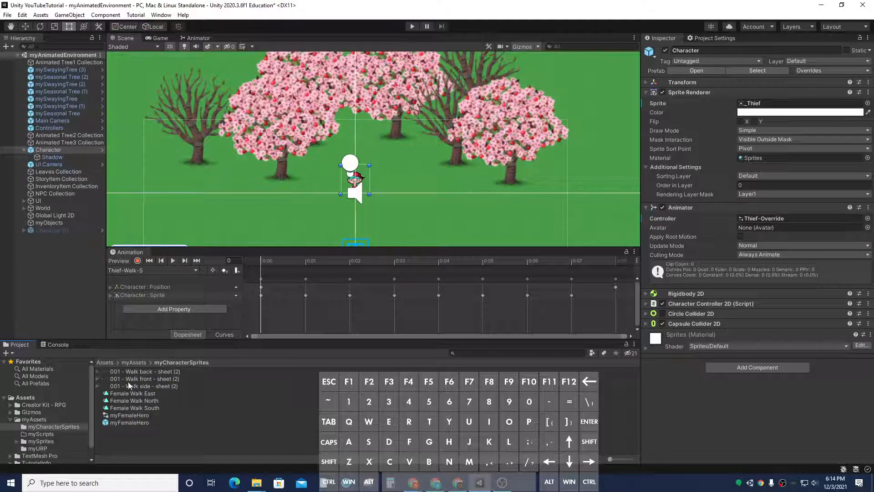
{"action": "left_click", "coordinate": [97, 379]}
{"action": "left_click", "coordinate": [169, 387]}
{"action": "left_click_drag", "start_coordinate": [168, 390], "coordinate": [785, 104]}
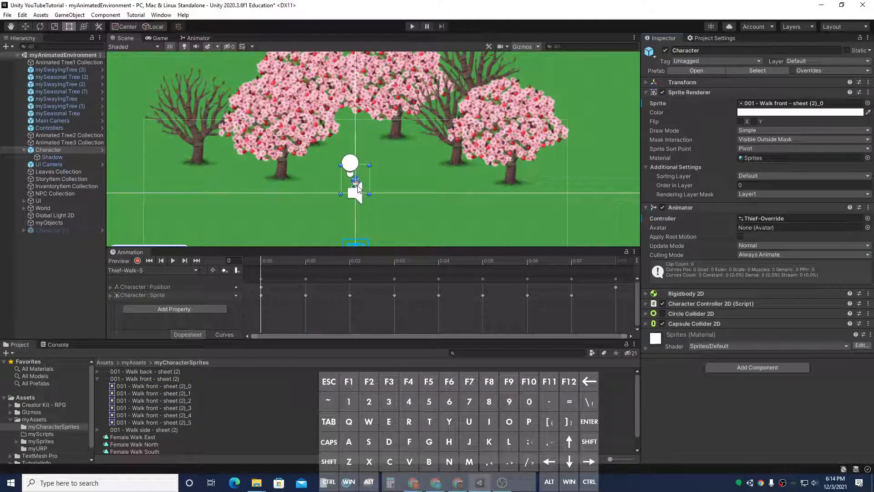
{"action": "left_click", "coordinate": [97, 378]}
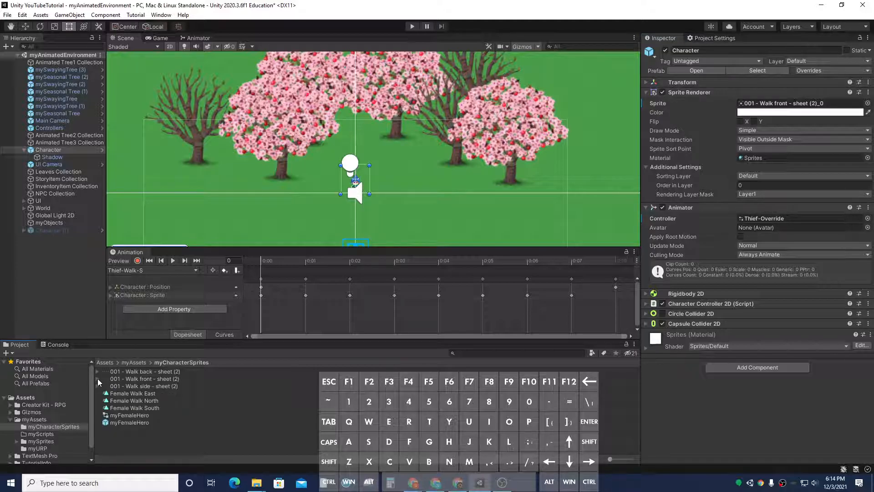
Step: Duplicate the Thief-Override animator override controller and rename the copy Female Hero
{"action": "double_click", "coordinate": [774, 219]}
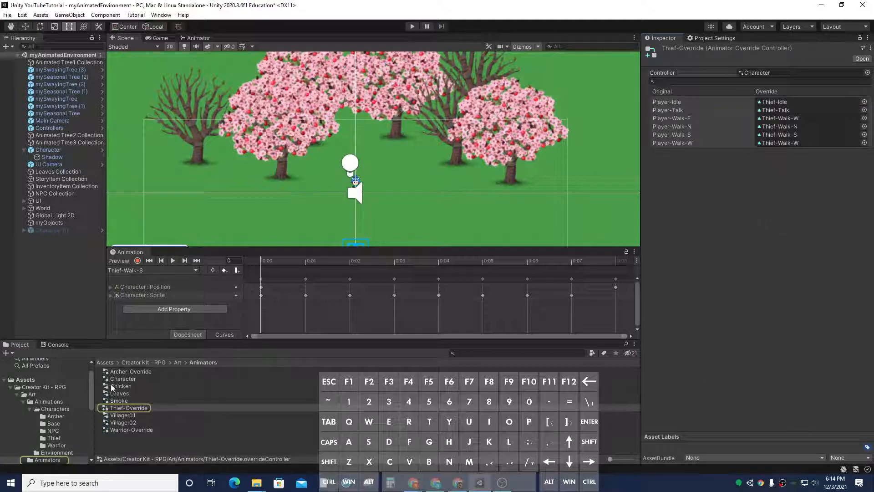
{"action": "left_click", "coordinate": [132, 408]}
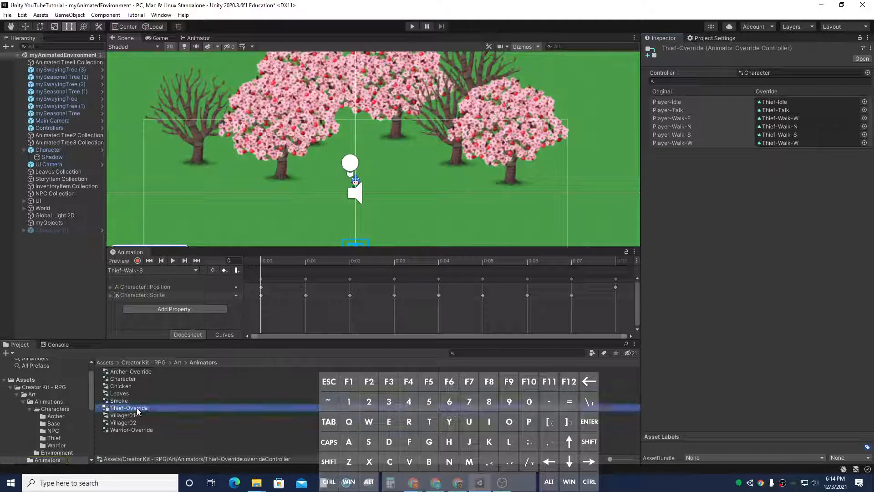
{"action": "left_click", "coordinate": [201, 411]}
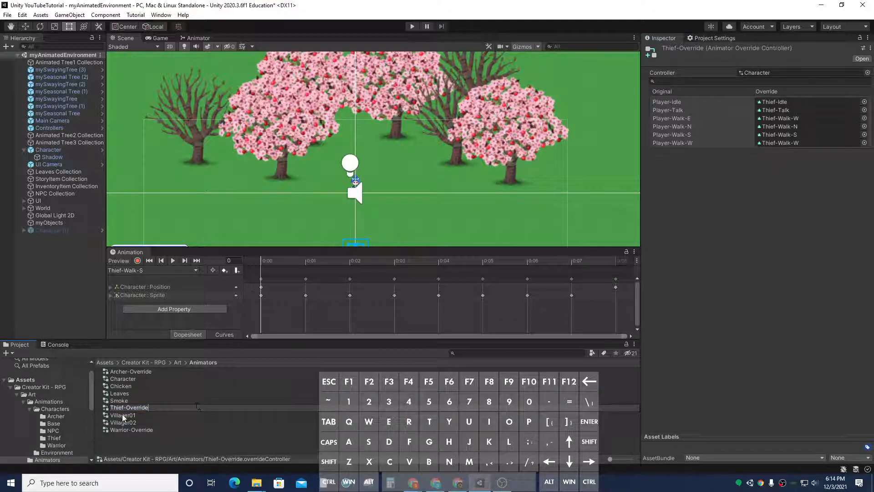
{"action": "key", "text": "ctrl"}
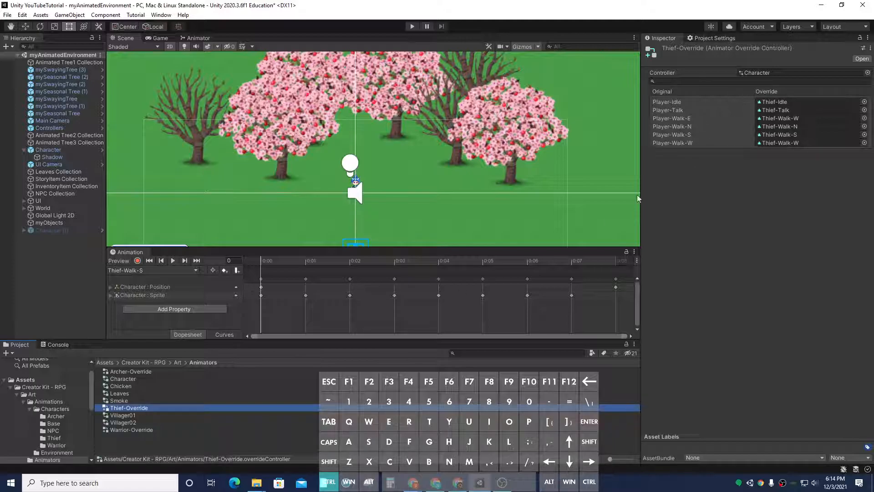
{"action": "left_click", "coordinate": [389, 442]}
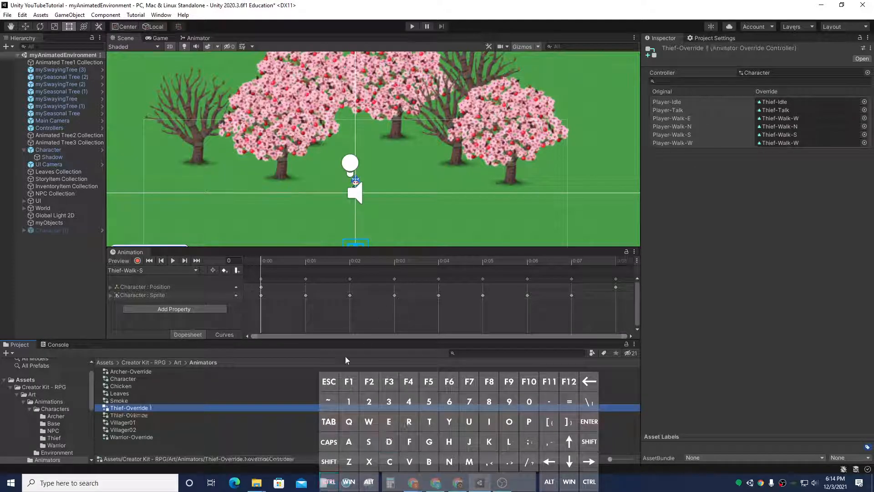
{"action": "right_click", "coordinate": [150, 409]}
{"action": "left_click", "coordinate": [220, 198]}
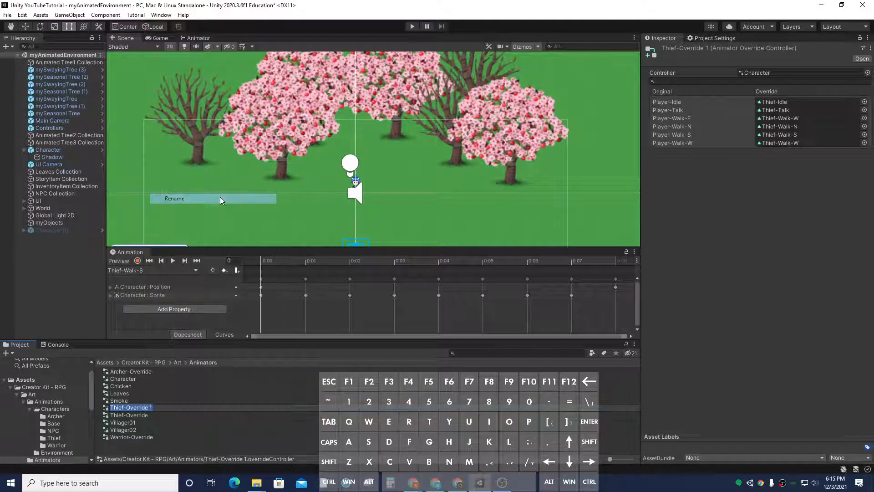
{"action": "type", "text": "FEm"}
{"action": "key", "text": "BackSpace"}
{"action": "key", "text": "BackSpace"}
{"action": "type", "text": "emale"}
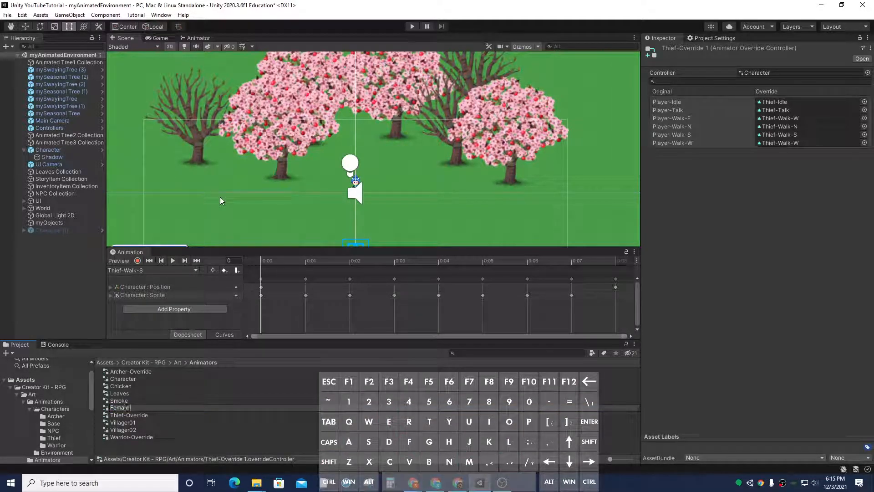
{"action": "type", "text": " Hero"}
{"action": "key", "text": "Return"}
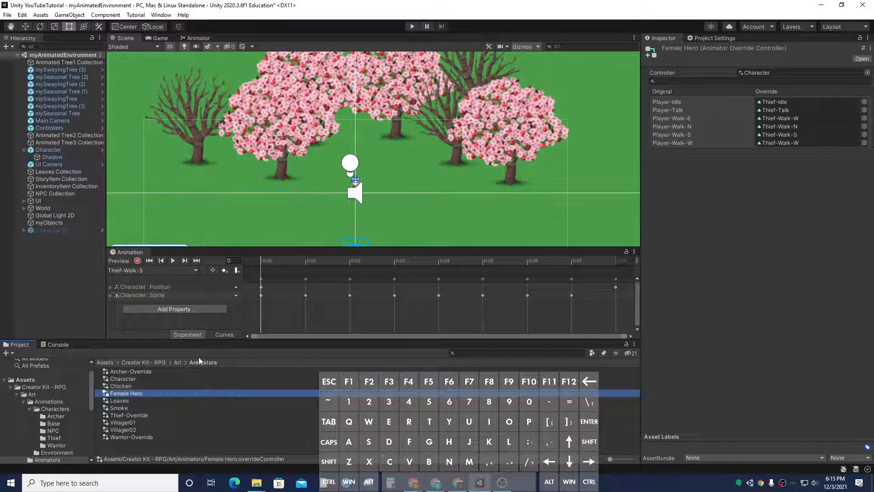
Step: Move the Female Hero controller into the myCharacterSprites folder and open that folder
{"action": "scroll", "coordinate": [73, 400], "scroll_direction": "down", "scroll_amount": 5}
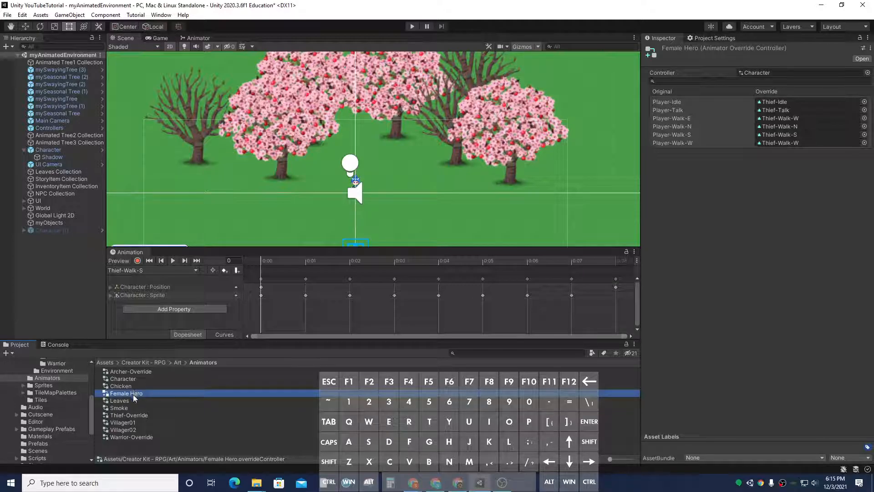
{"action": "scroll", "coordinate": [39, 412], "scroll_direction": "down", "scroll_amount": 5}
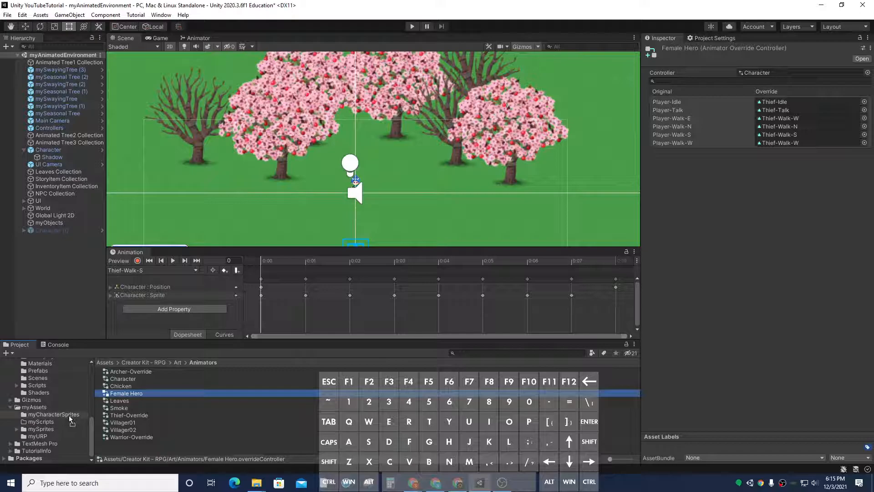
{"action": "left_click_drag", "start_coordinate": [69, 416], "coordinate": [69, 416]}
{"action": "scroll", "coordinate": [54, 419], "scroll_direction": "down", "scroll_amount": 3}
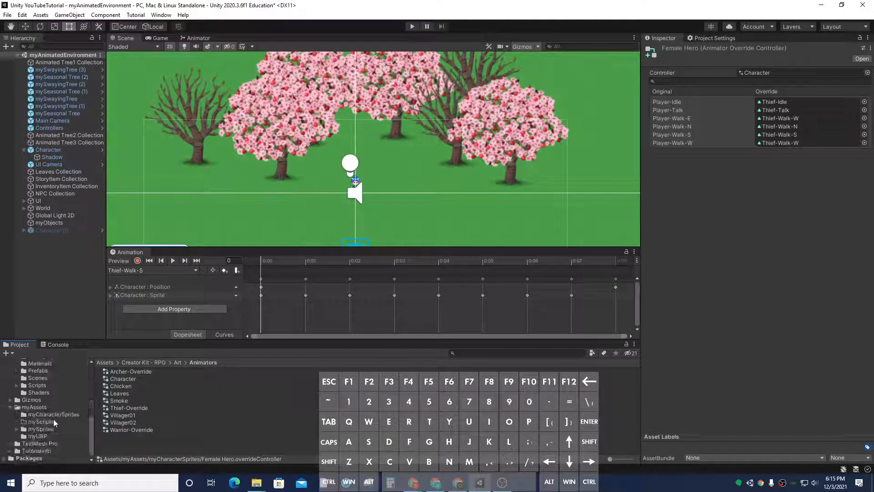
{"action": "left_click", "coordinate": [54, 415]}
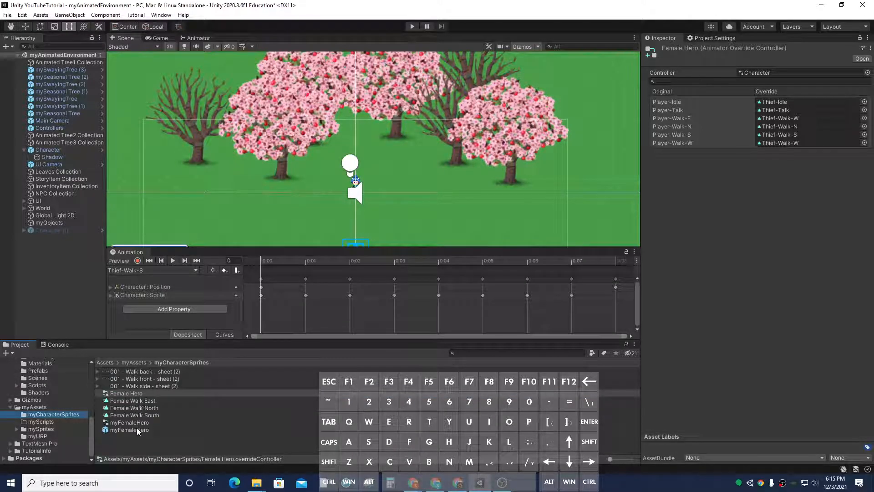
Step: Override Player-Walk-E and Player-Walk-W with Female Walk East, Player-Walk-N with Female Walk North, and Player-Walk-S with Female Walk South
{"action": "left_click", "coordinate": [124, 392]}
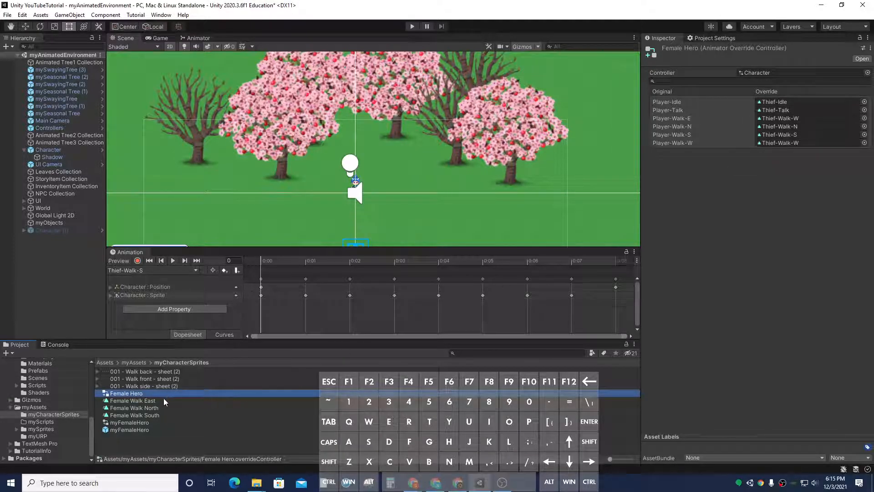
{"action": "left_click_drag", "start_coordinate": [155, 400], "coordinate": [787, 118]}
{"action": "left_click_drag", "start_coordinate": [142, 402], "coordinate": [809, 143]}
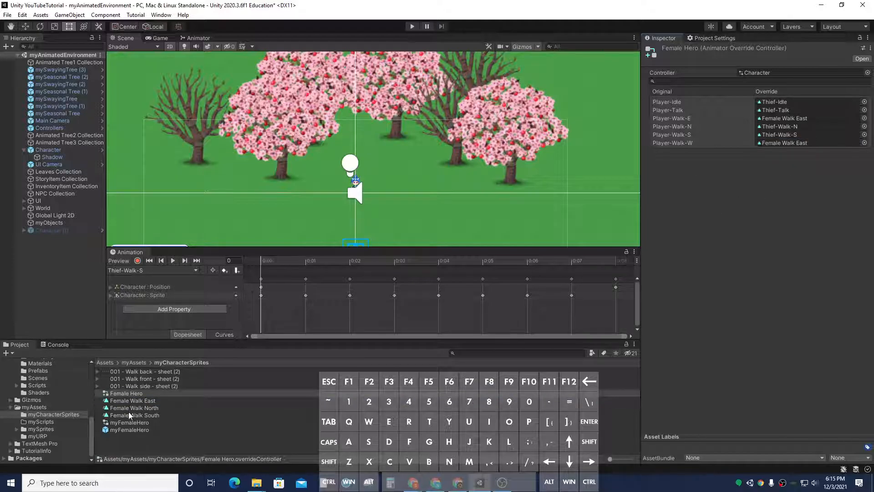
{"action": "left_click_drag", "start_coordinate": [128, 409], "coordinate": [773, 130]}
{"action": "left_click_drag", "start_coordinate": [122, 416], "coordinate": [784, 137]}
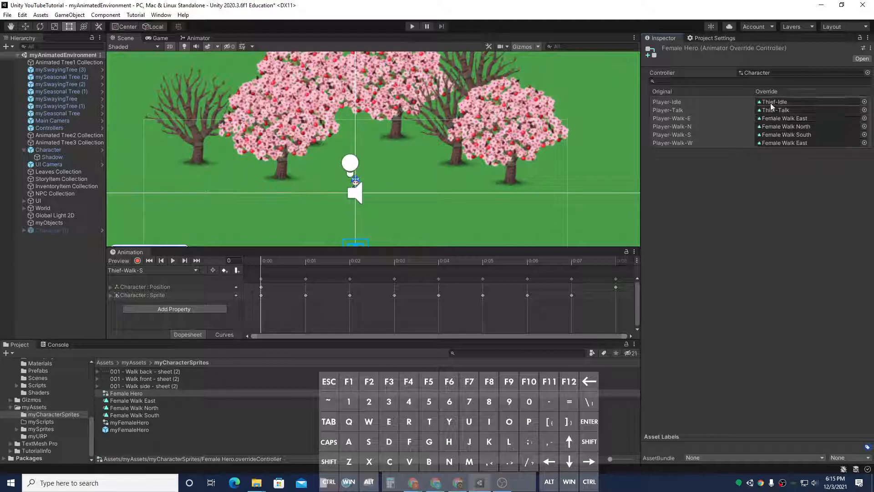
Step: Open the myFemaleHero prefab and create a new animation clip named Female Idle
{"action": "double_click", "coordinate": [126, 431]}
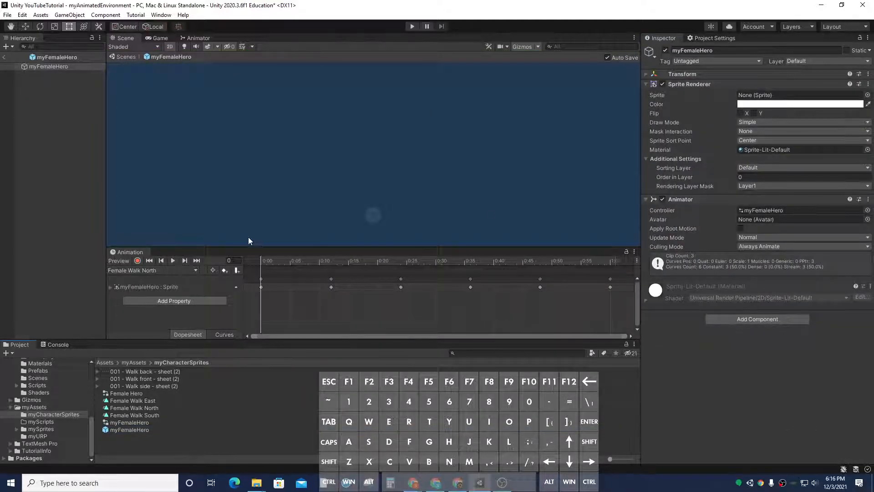
{"action": "left_click", "coordinate": [149, 271]}
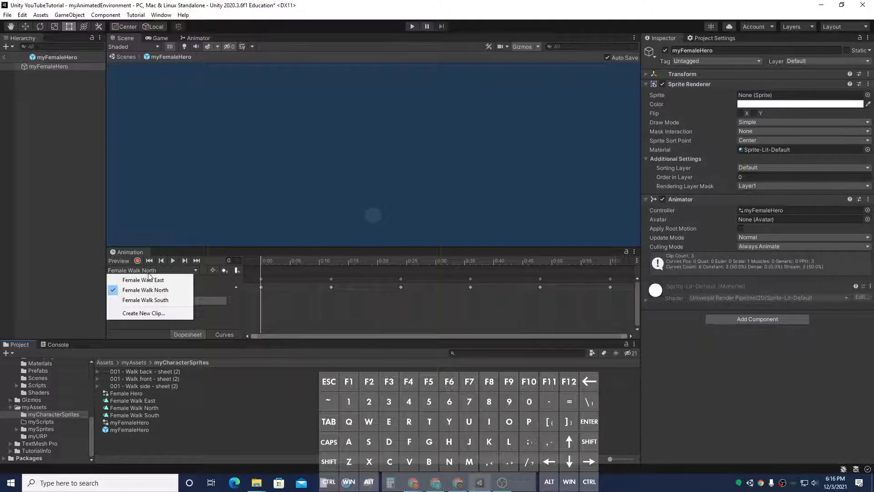
{"action": "left_click", "coordinate": [159, 315]}
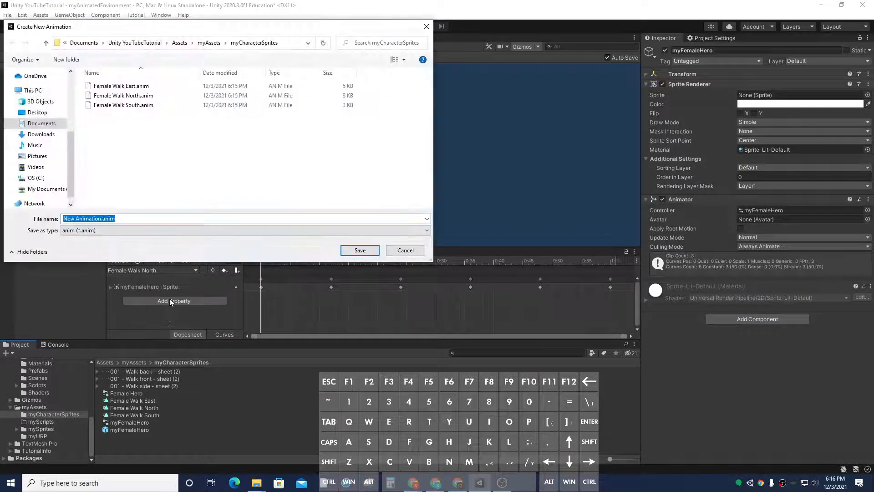
{"action": "type", "text": "FE"}
{"action": "key", "text": "BackSpace"}
{"action": "type", "text": "emale Idle"}
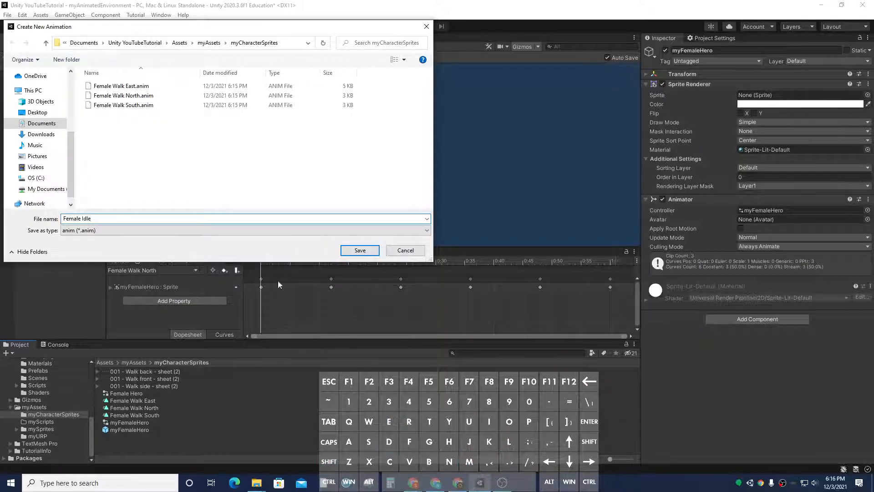
{"action": "left_click", "coordinate": [353, 251]}
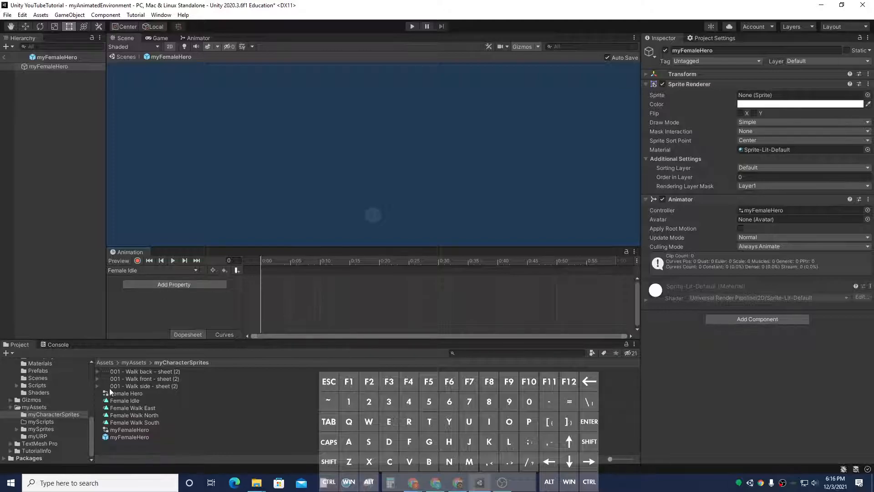
Step: Add the first Walk front sprite as a keyframe in Female Idle, preview it, and delete the keyframe
{"action": "left_click", "coordinate": [97, 372]}
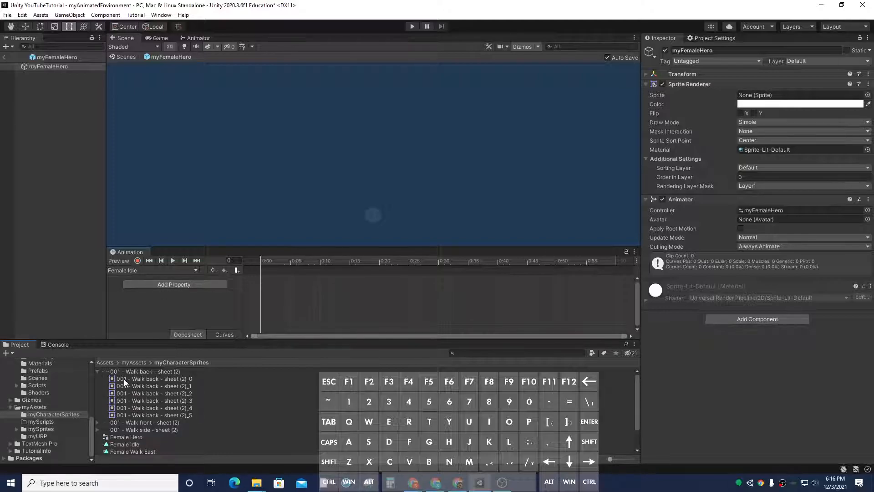
{"action": "left_click", "coordinate": [98, 371]}
{"action": "left_click", "coordinate": [97, 379]}
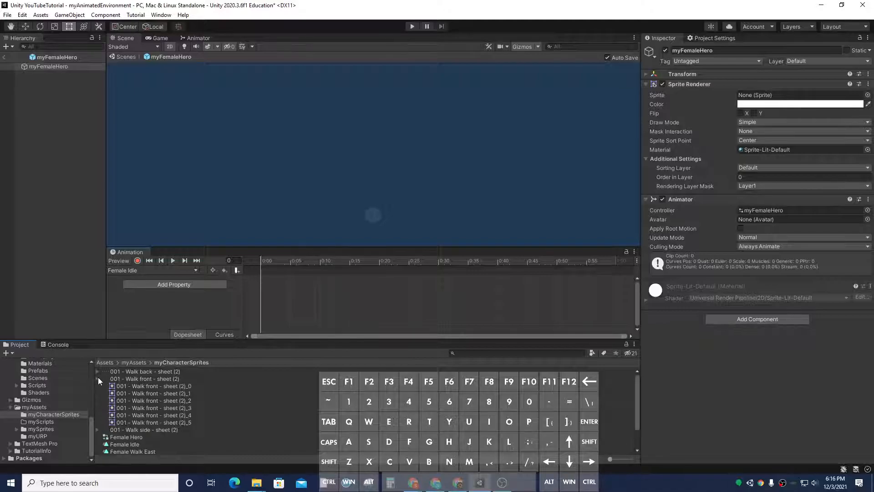
{"action": "left_click_drag", "start_coordinate": [140, 385], "coordinate": [265, 280]}
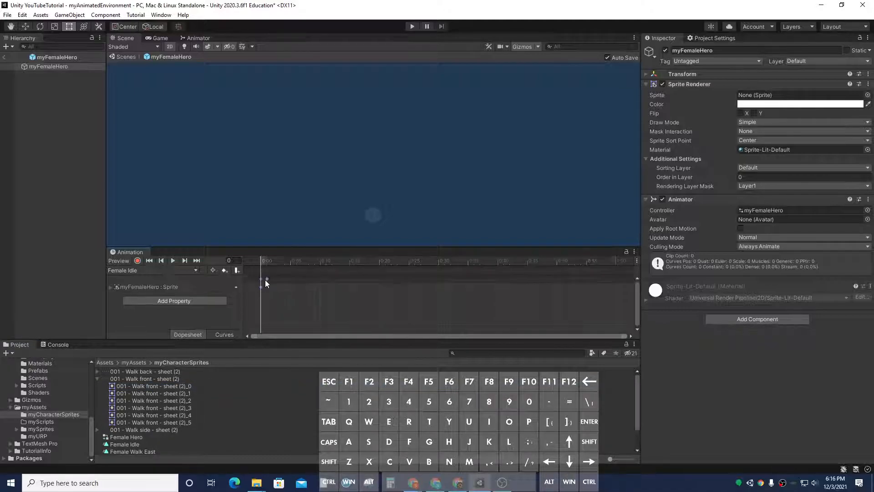
{"action": "left_click", "coordinate": [174, 260]}
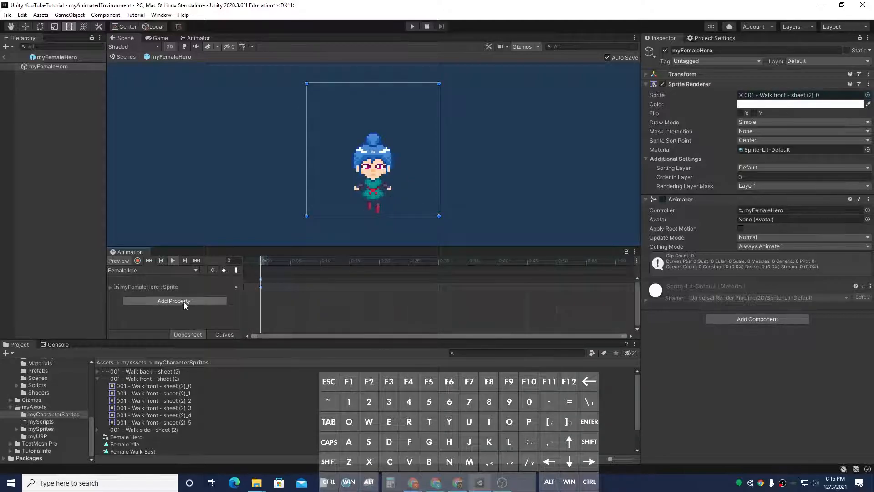
{"action": "left_click", "coordinate": [176, 262]}
{"action": "left_click", "coordinate": [255, 281]}
{"action": "key", "text": "Delete"}
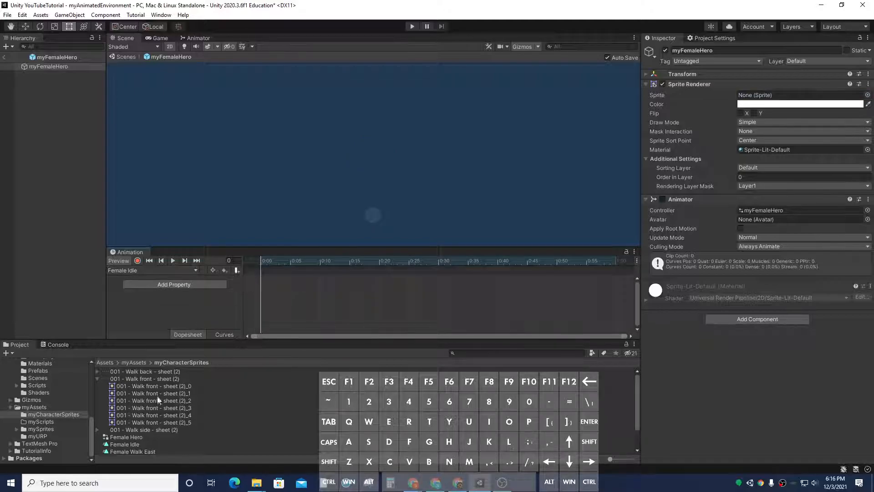
Step: Inspect the Walk front sheet sprites one by one
{"action": "left_click", "coordinate": [157, 395]}
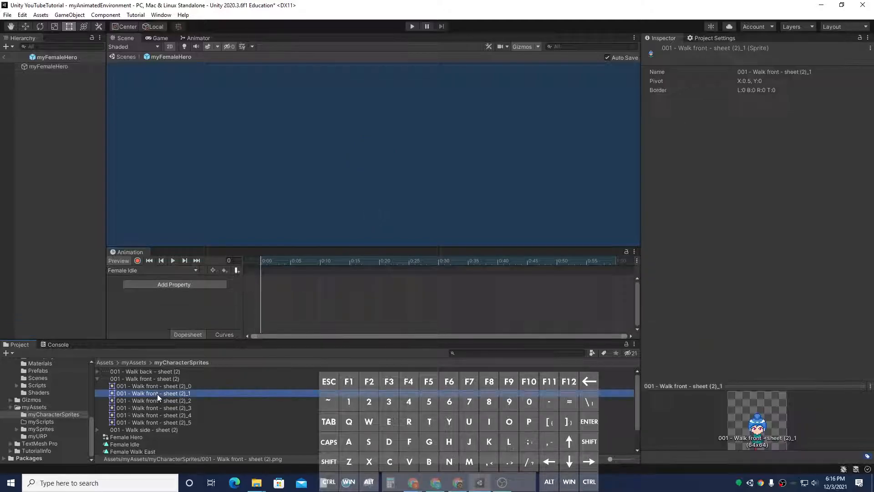
{"action": "left_click", "coordinate": [180, 401]}
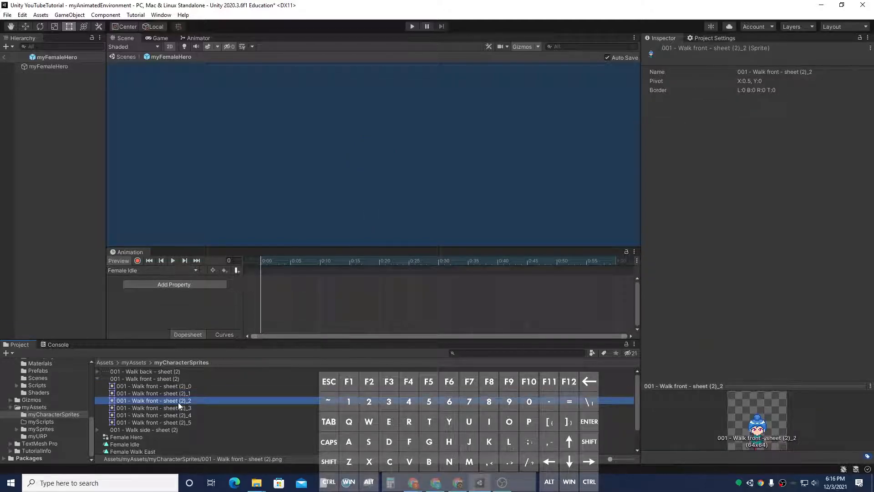
{"action": "left_click", "coordinate": [153, 395]}
{"action": "left_click", "coordinate": [154, 388]}
{"action": "left_click", "coordinate": [154, 393]}
{"action": "left_click", "coordinate": [154, 401]}
{"action": "left_click", "coordinate": [154, 406]}
{"action": "left_click", "coordinate": [154, 415]}
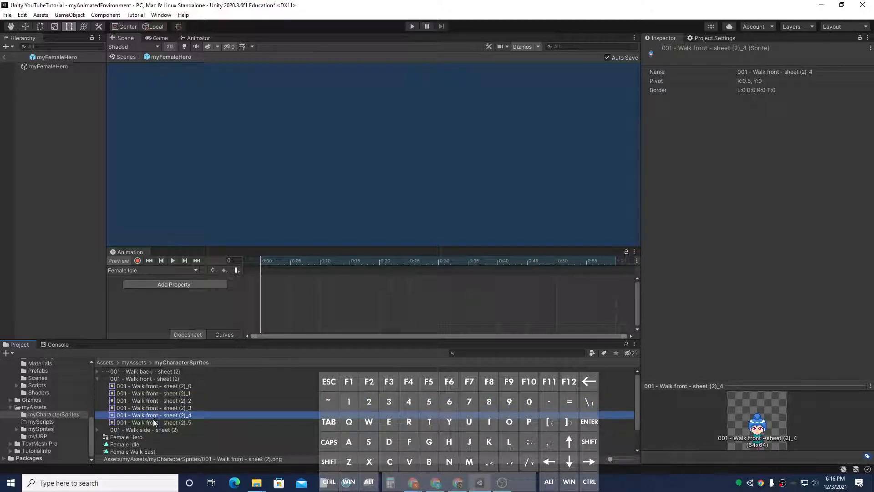
Step: Add the first Walk front sprite as a keyframe at the start of the Female Idle clip
{"action": "left_click", "coordinate": [154, 421]}
{"action": "left_click", "coordinate": [154, 386]}
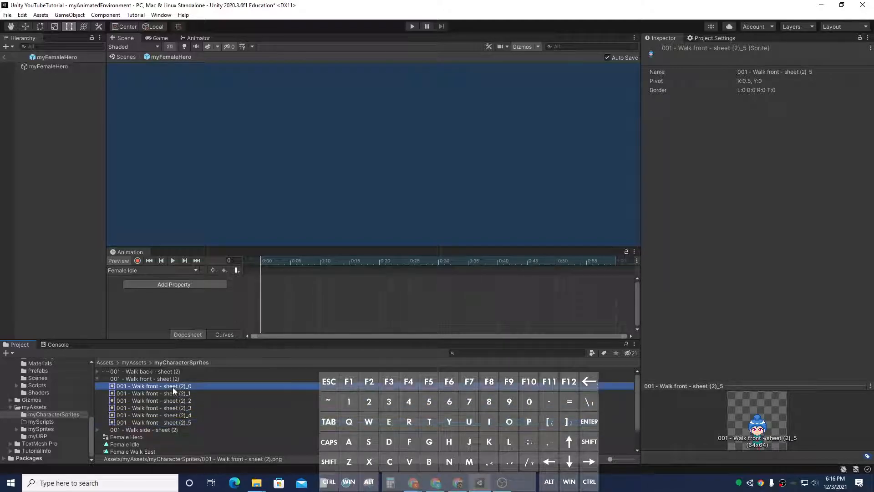
{"action": "left_click_drag", "start_coordinate": [154, 386], "coordinate": [265, 287]}
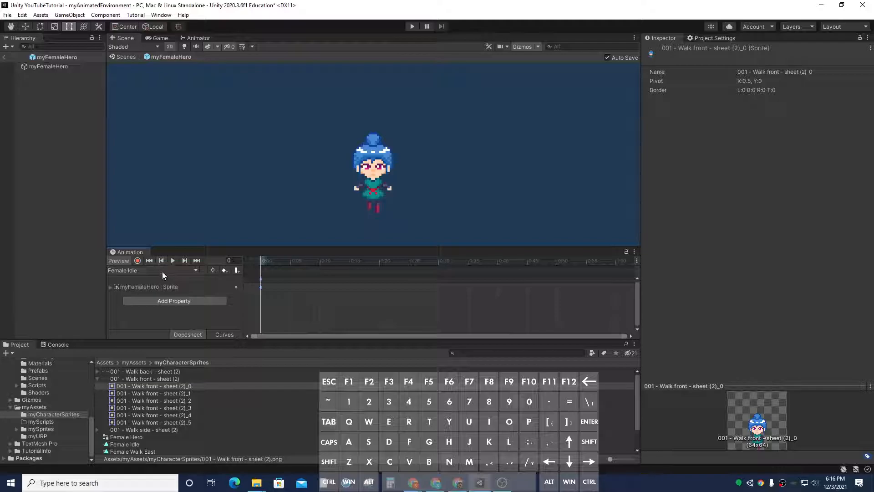
Step: Open the Female Hero override controller and override Player-Idle with the Female Idle clip
{"action": "scroll", "coordinate": [174, 397], "scroll_direction": "down", "scroll_amount": 2}
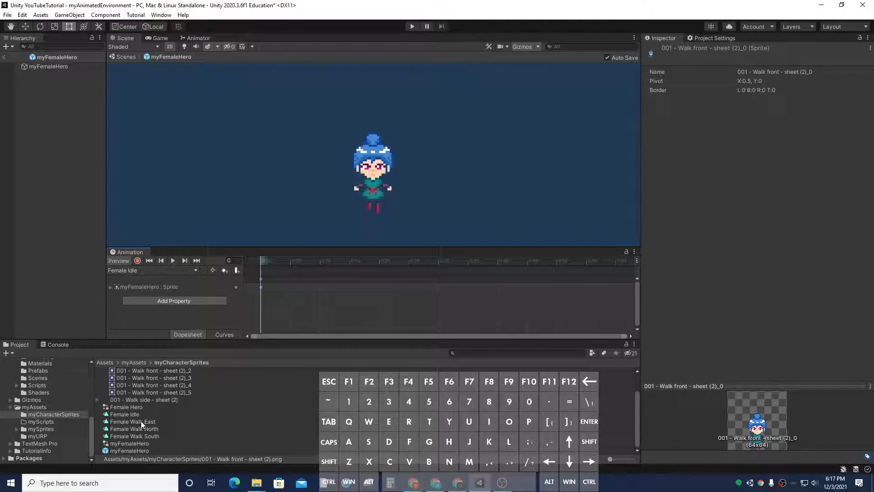
{"action": "left_click", "coordinate": [124, 445]}
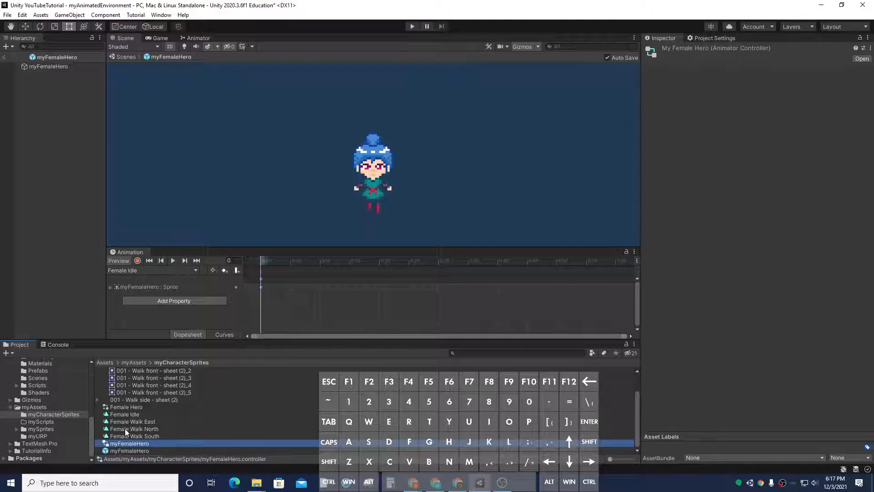
{"action": "left_click", "coordinate": [126, 407]}
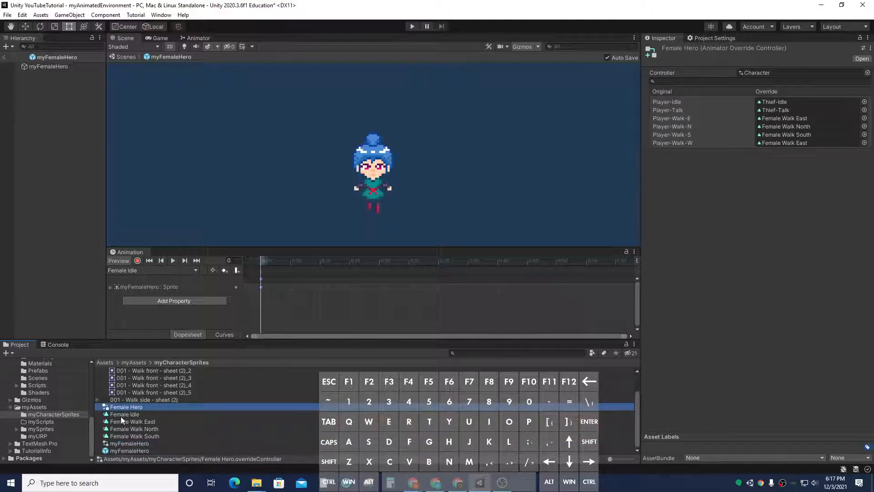
{"action": "left_click_drag", "start_coordinate": [120, 414], "coordinate": [778, 102]}
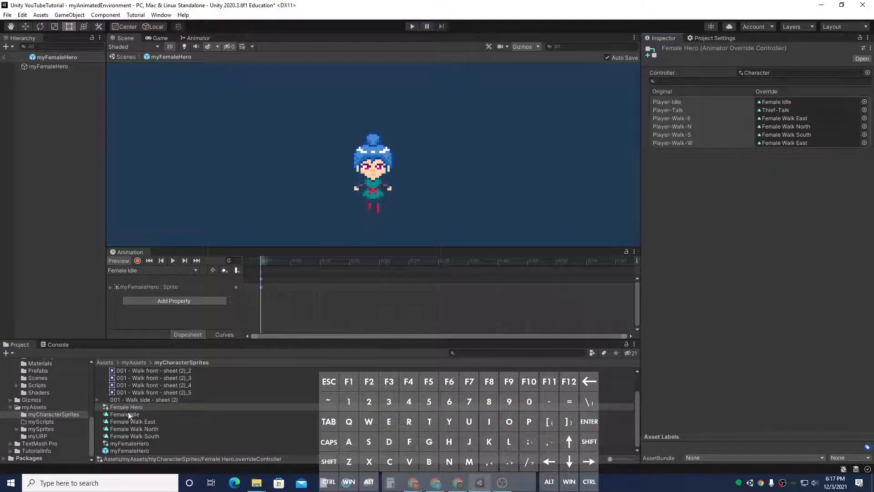
{"action": "left_click_drag", "start_coordinate": [124, 414], "coordinate": [798, 107]}
Step: Return to the scene, select the Character object and assign Female Hero as its Animator controller
{"action": "left_click", "coordinate": [4, 57]}
{"action": "left_click", "coordinate": [48, 150]}
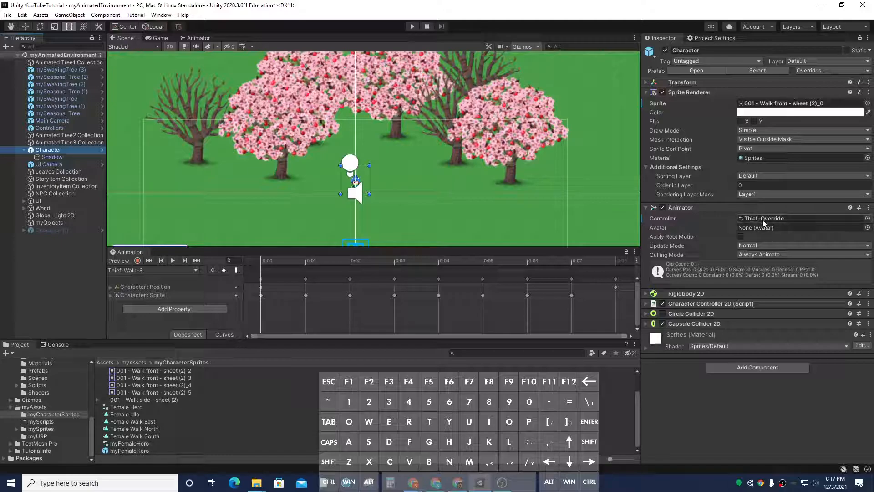
{"action": "left_click_drag", "start_coordinate": [118, 413], "coordinate": [780, 223]}
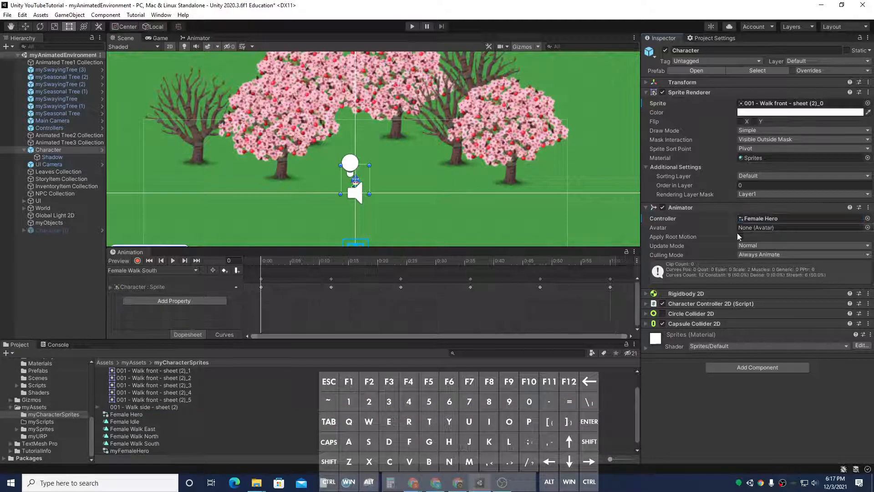
Step: Enter Play mode and walk the character in all four directions to test the Female Hero animations
{"action": "left_click", "coordinate": [196, 271]}
{"action": "left_click", "coordinate": [198, 281]}
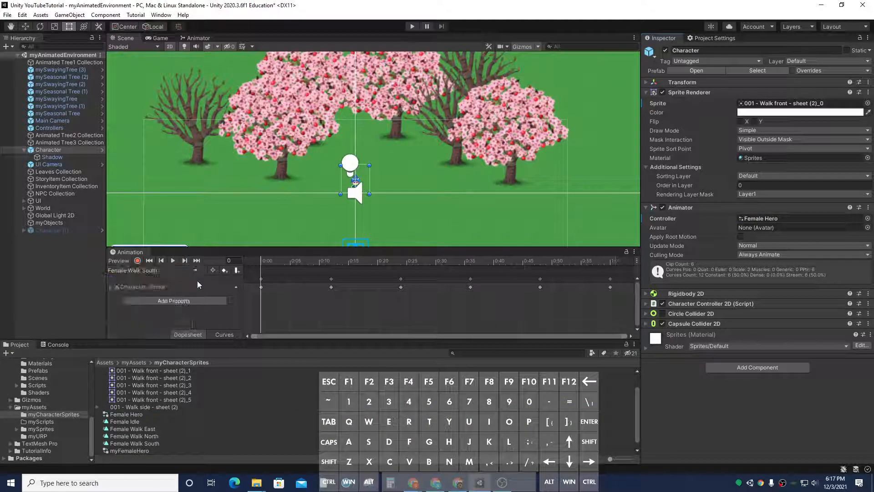
{"action": "left_click", "coordinate": [412, 27]}
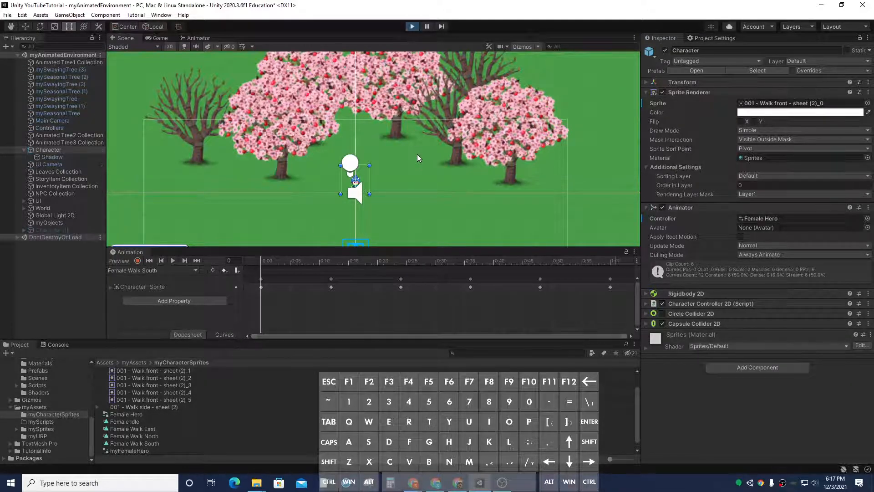
{"action": "key", "text": "Right"}
{"action": "key", "text": "Down"}
{"action": "key", "text": "Up"}
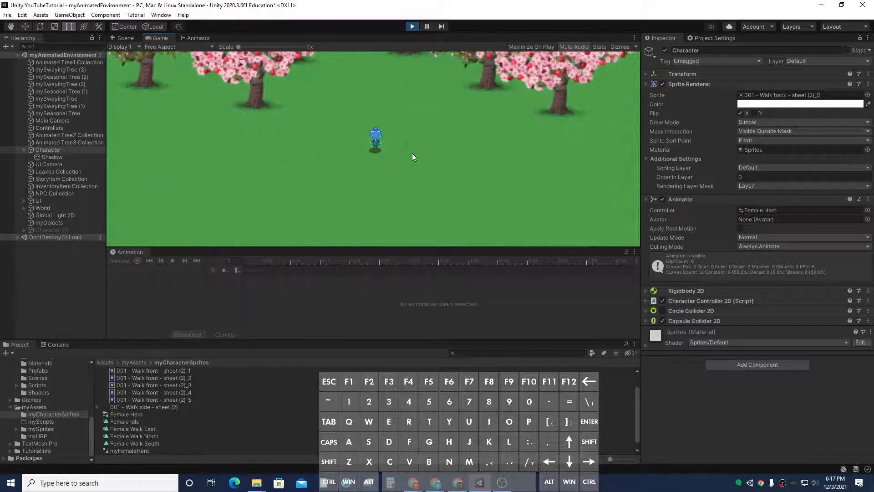
{"action": "key", "text": "Left"}
{"action": "key", "text": "Right"}
{"action": "key", "text": "Down"}
{"action": "key", "text": "Left"}
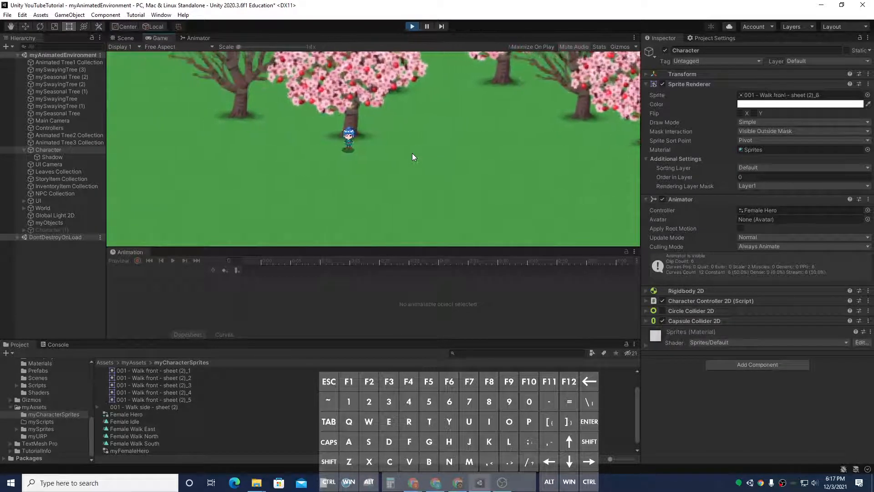
{"action": "key", "text": "Left"}
{"action": "key", "text": "Up"}
{"action": "key", "text": "Right"}
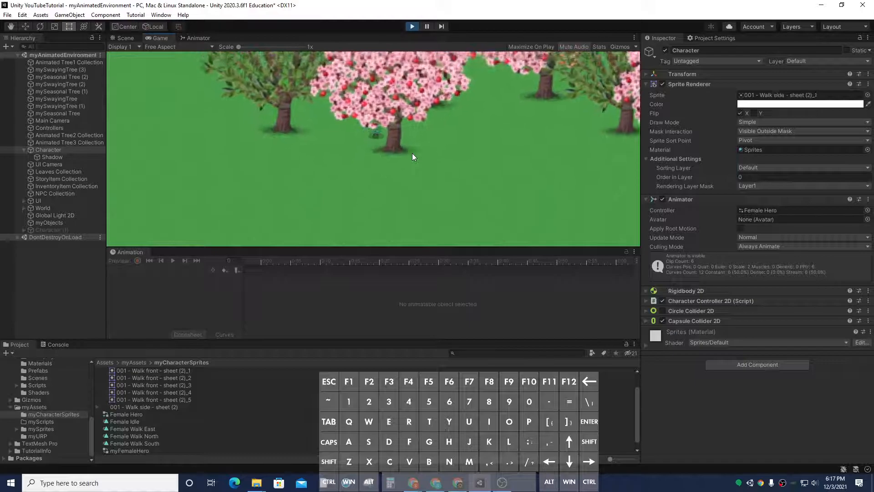
{"action": "key", "text": "Down"}
{"action": "key", "text": "Left"}
{"action": "key", "text": "Right"}
{"action": "key", "text": "Down"}
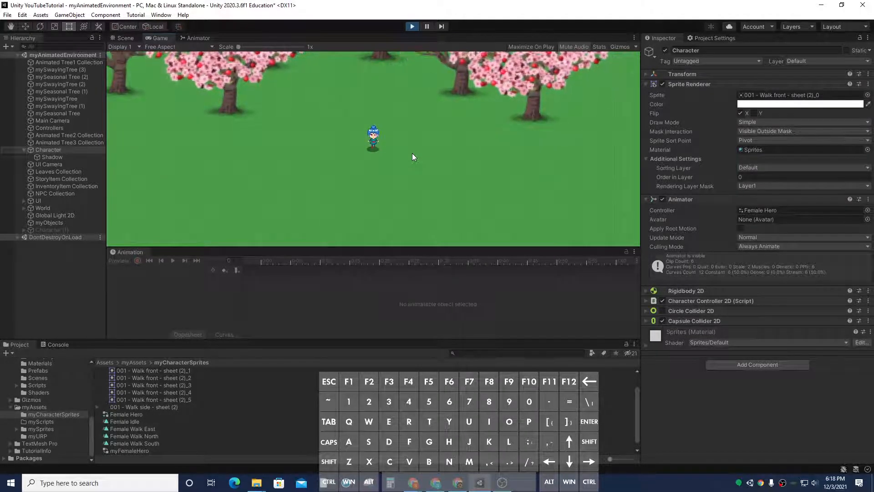
{"action": "key", "text": "ctrl+alt"}
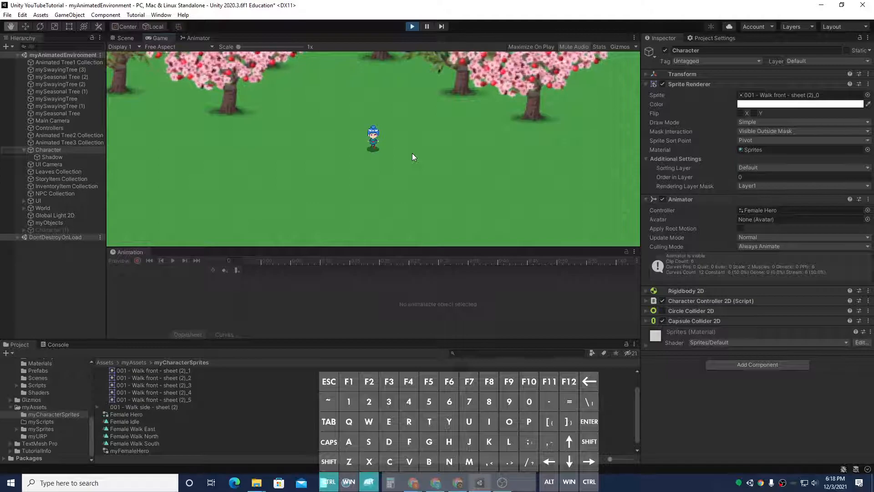